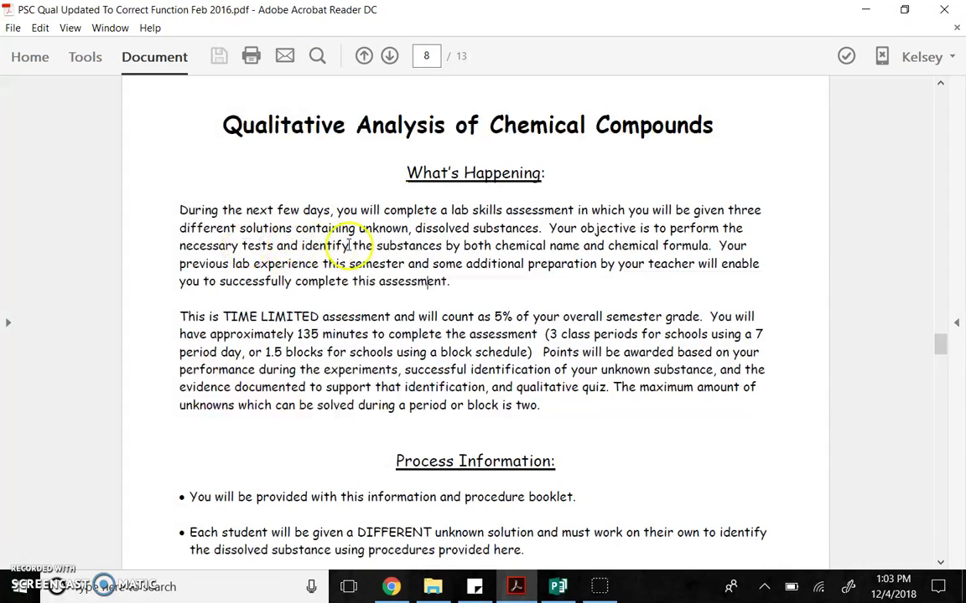
Read the What's Happening section, highlighting "substances", the chemical name and formula requirement, and the 5% grade weight
{"action": "double_click", "coordinate": [395, 248]}
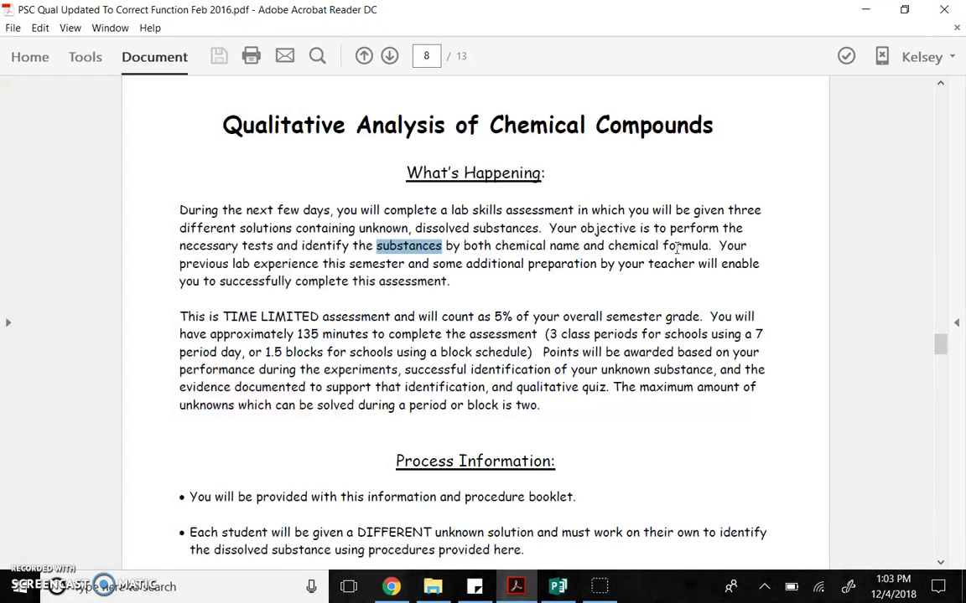
{"action": "left_click_drag", "start_coordinate": [496, 245], "coordinate": [689, 248]}
{"action": "left_click", "coordinate": [570, 267]}
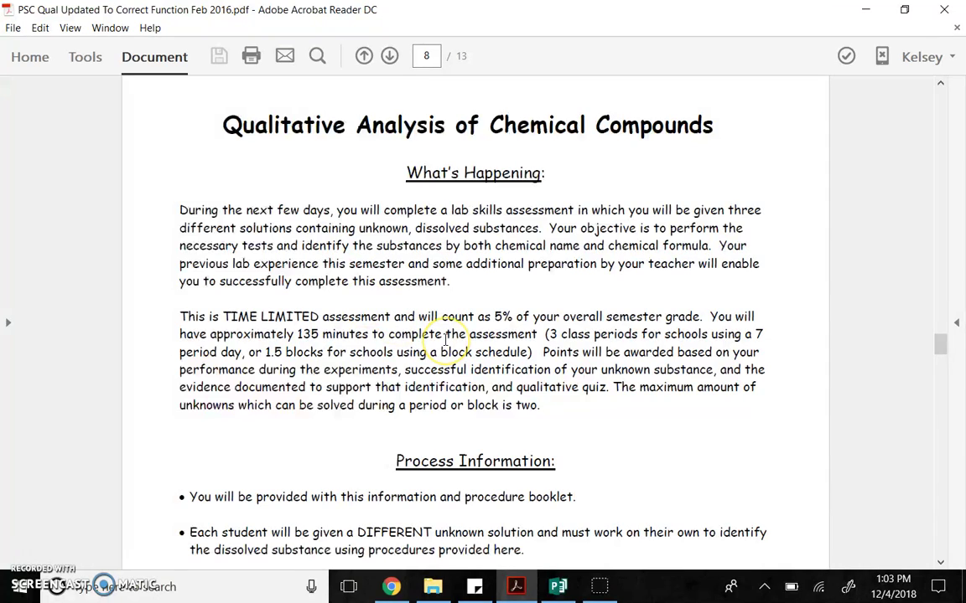
{"action": "left_click_drag", "start_coordinate": [496, 318], "coordinate": [555, 317]}
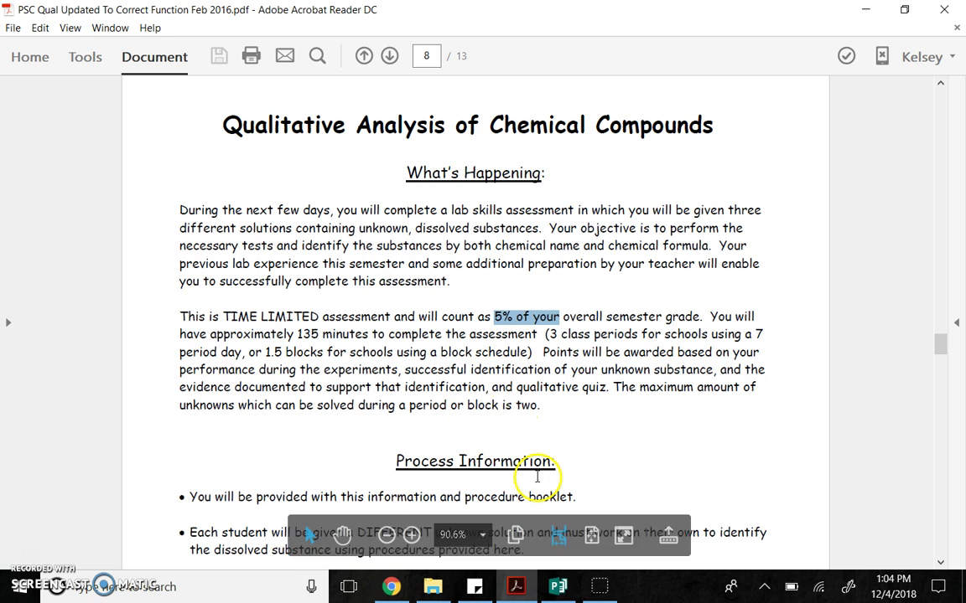
{"action": "left_click", "coordinate": [649, 359]}
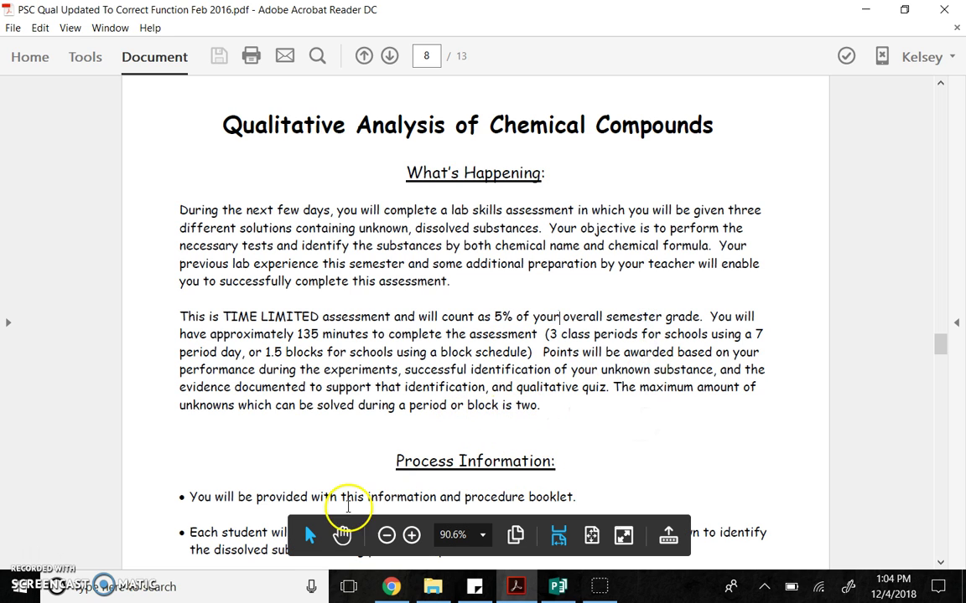
Switch to the Hand tool and read the Process Information rules through to the end of page 8
{"action": "left_click", "coordinate": [341, 534]}
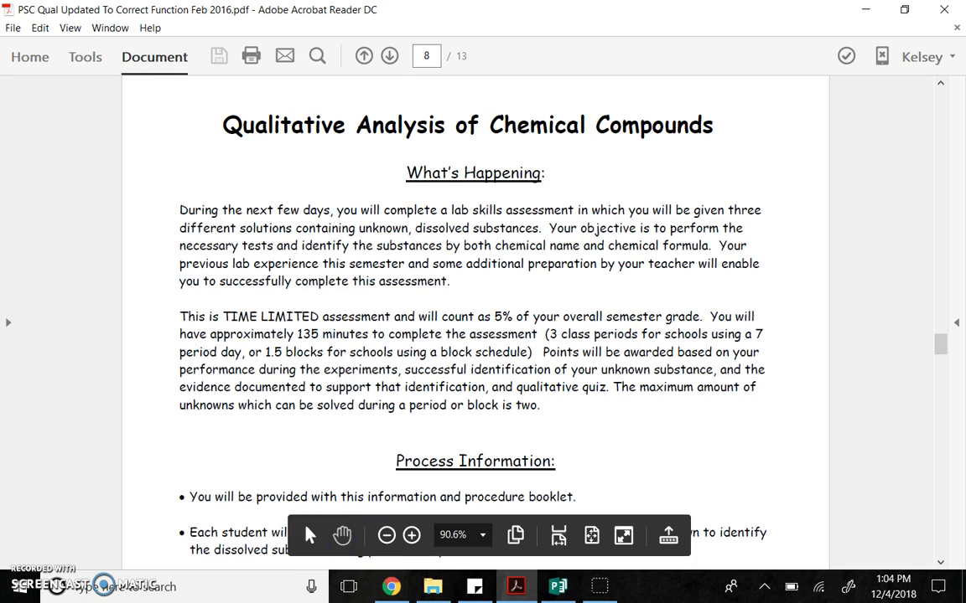
{"action": "left_click_drag", "start_coordinate": [375, 465], "coordinate": [368, 102]}
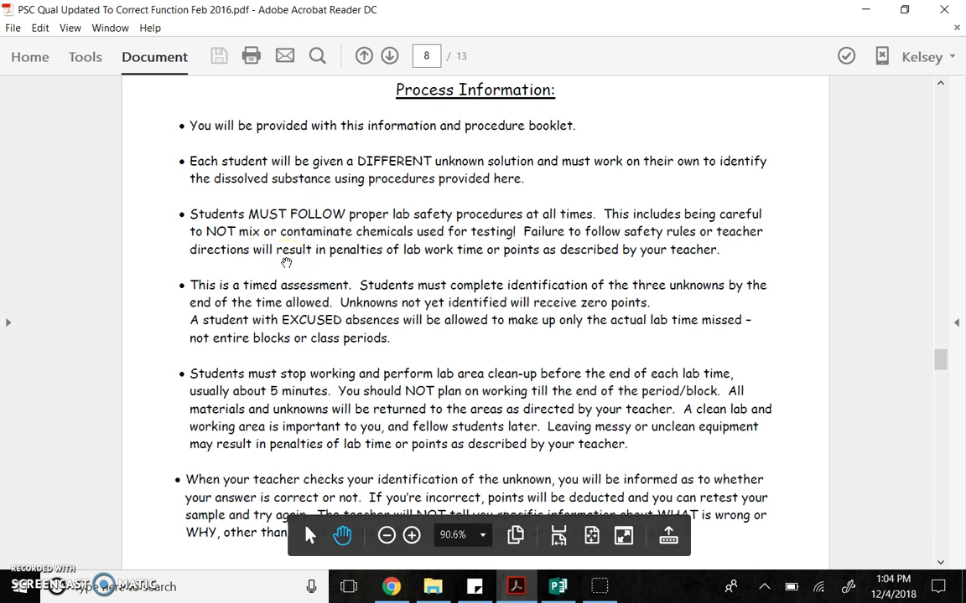
{"action": "left_click", "coordinate": [484, 179]}
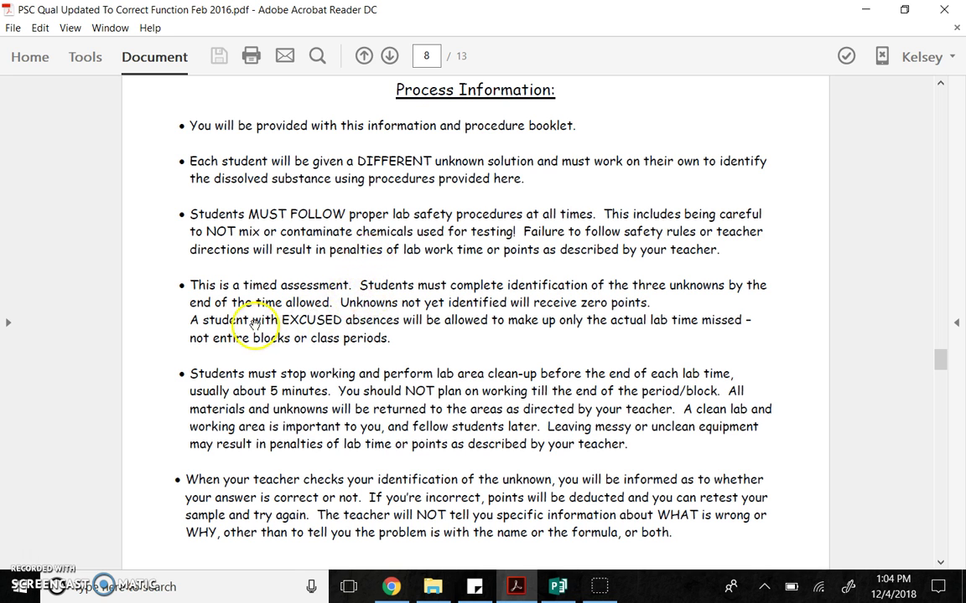
{"action": "scroll", "coordinate": [365, 338], "scroll_direction": "down", "scroll_amount": 3}
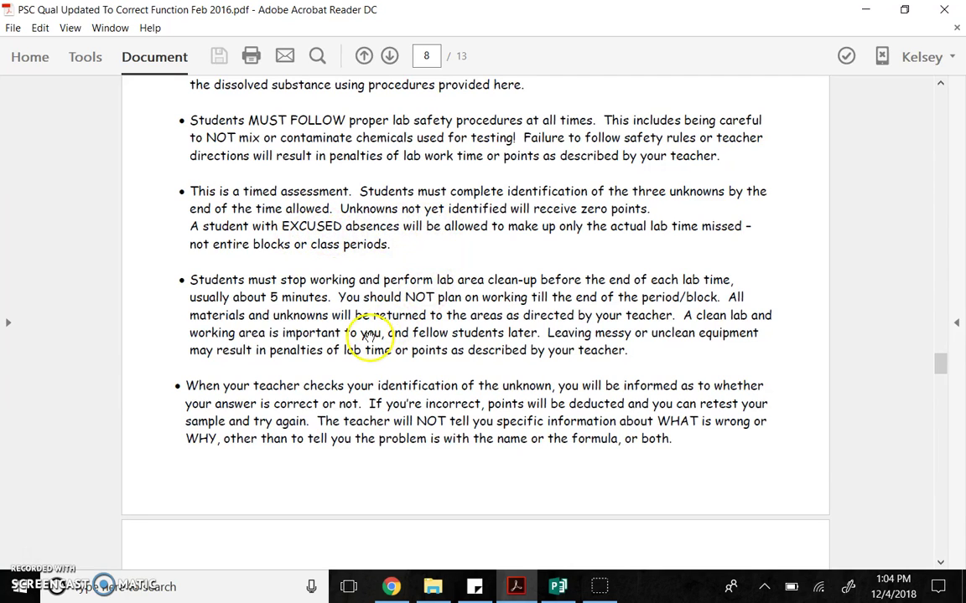
{"action": "left_click_drag", "start_coordinate": [381, 331], "coordinate": [360, 214]}
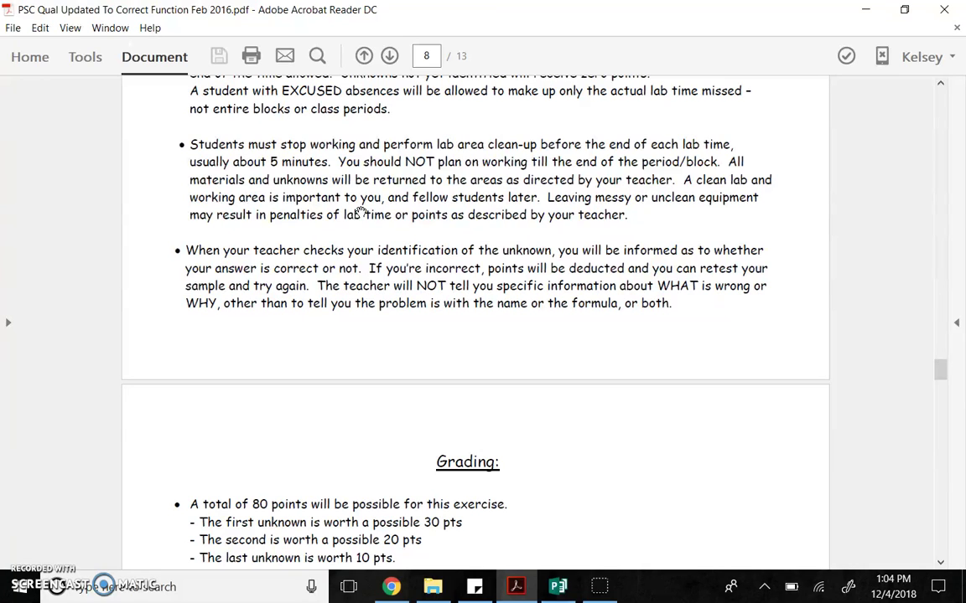
{"action": "left_click_drag", "start_coordinate": [393, 307], "coordinate": [373, 186]}
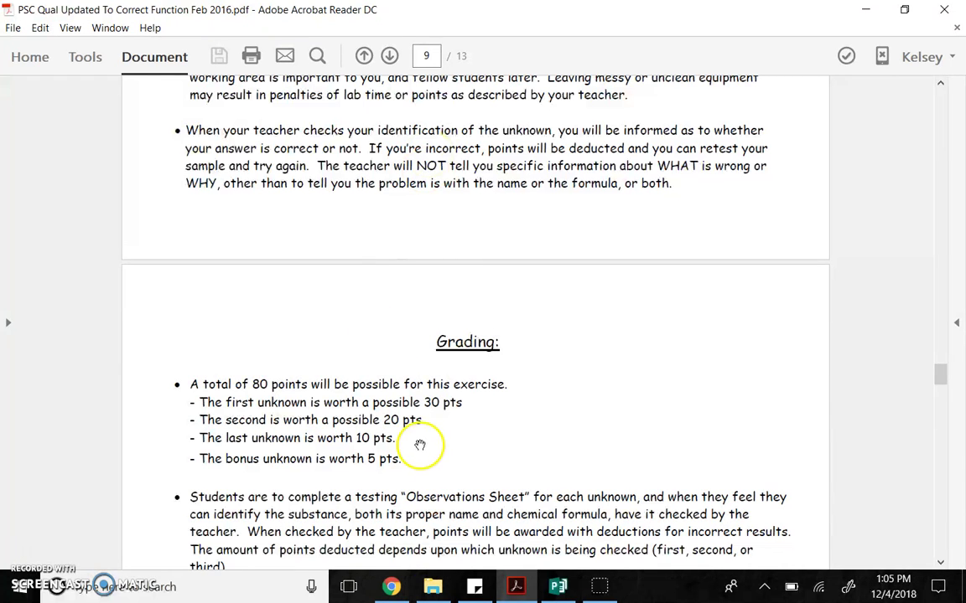
Review the Grading rules on page 9, including the table of possible points and deductions for wrong guesses
{"action": "left_click_drag", "start_coordinate": [416, 446], "coordinate": [424, 240]}
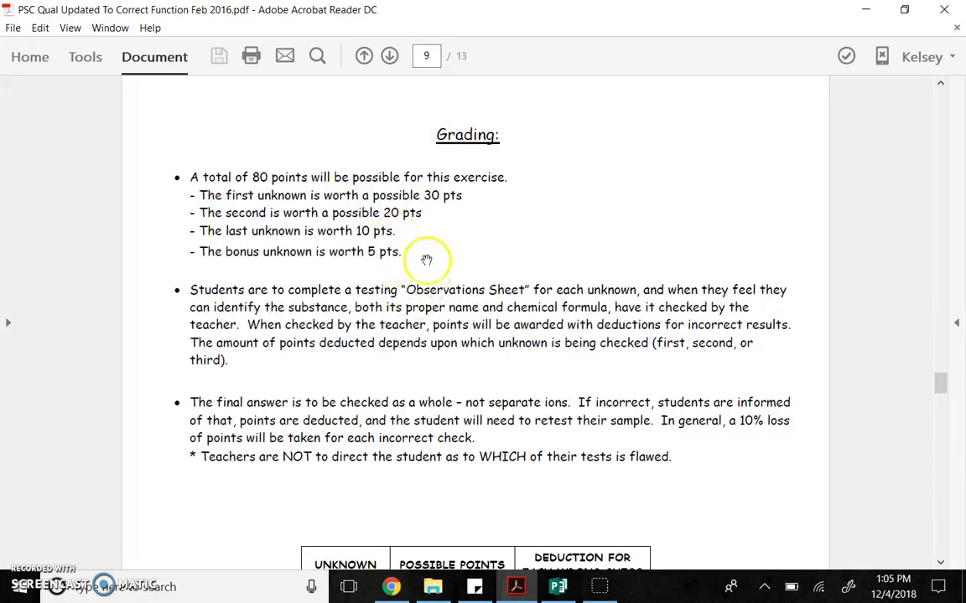
{"action": "left_click_drag", "start_coordinate": [448, 372], "coordinate": [418, 209]}
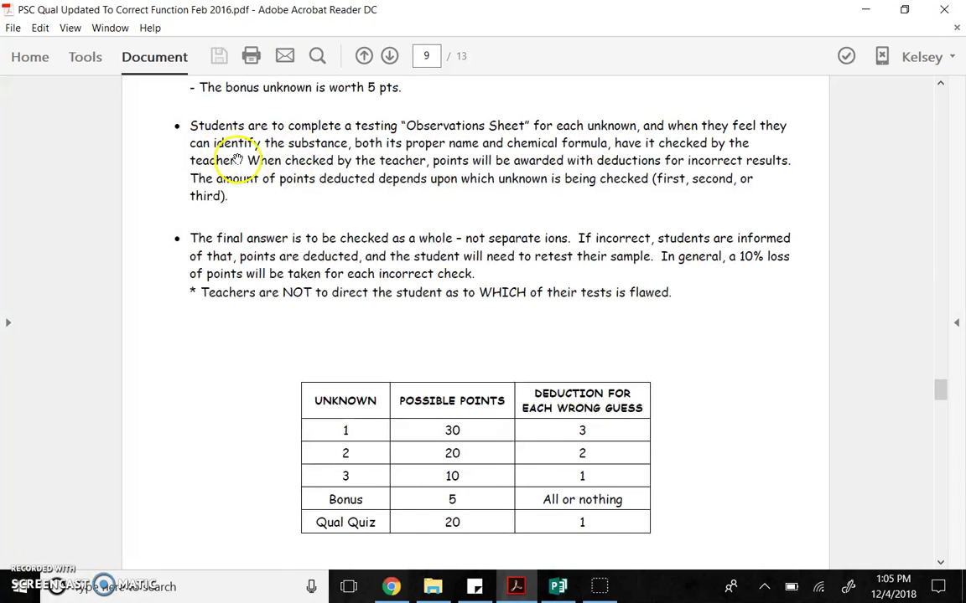
{"action": "left_click_drag", "start_coordinate": [358, 319], "coordinate": [358, 218]}
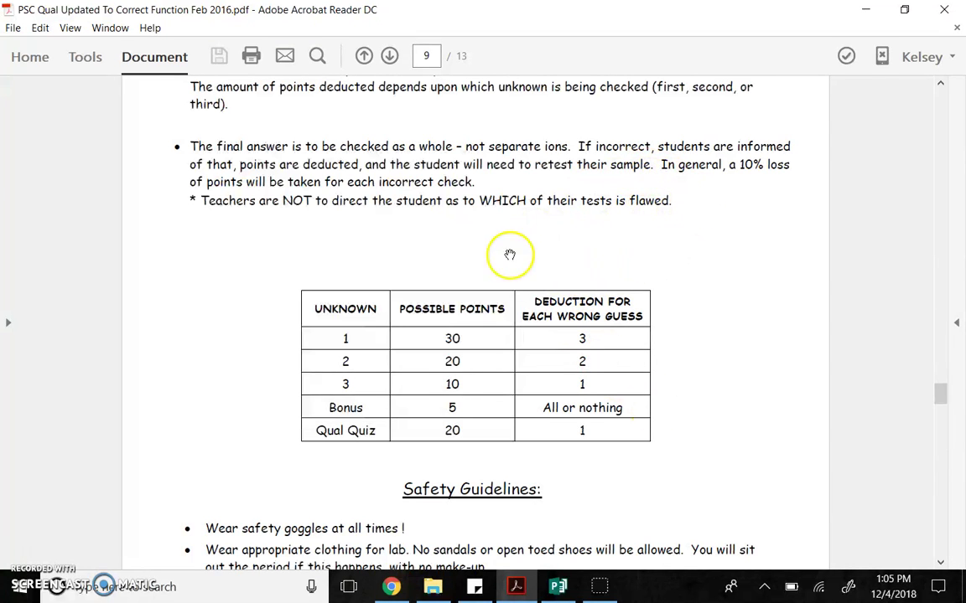
{"action": "scroll", "coordinate": [513, 304], "scroll_direction": "down", "scroll_amount": 2}
{"action": "scroll", "coordinate": [506, 279], "scroll_direction": "down", "scroll_amount": 2}
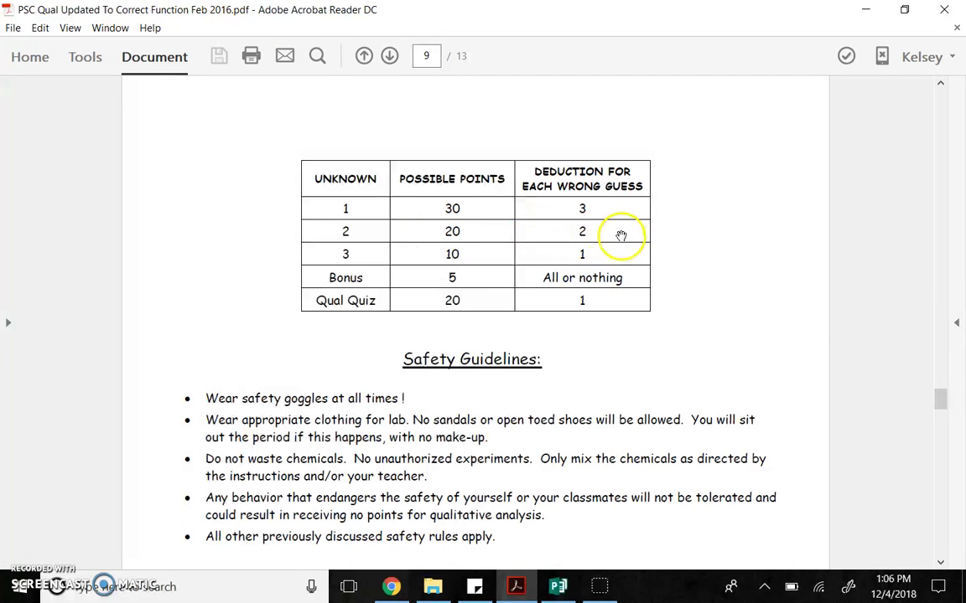
Read the Safety Guidelines list below the grading table on page 9
{"action": "scroll", "coordinate": [691, 360], "scroll_direction": "down", "scroll_amount": 3}
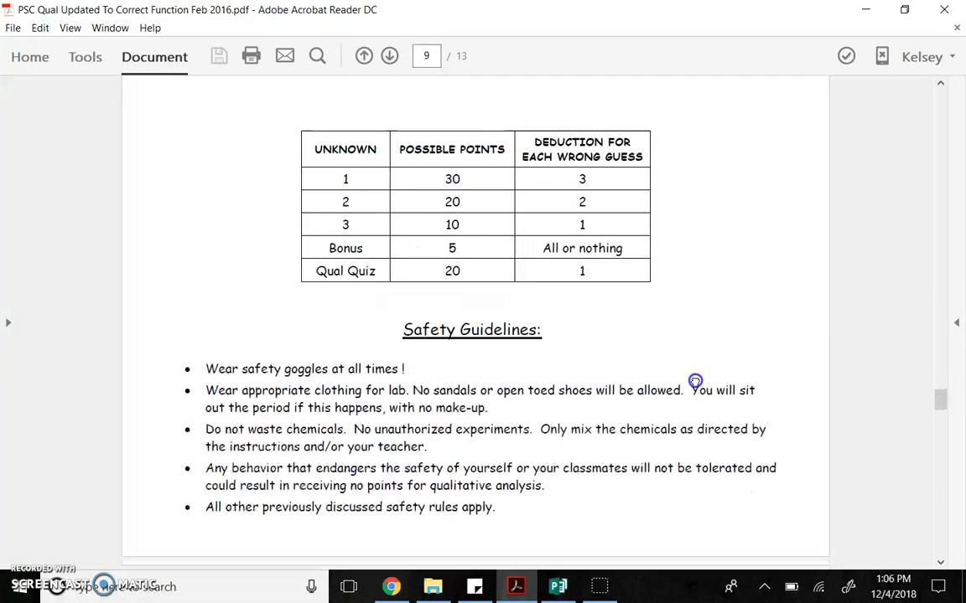
{"action": "scroll", "coordinate": [684, 299], "scroll_direction": "down", "scroll_amount": 3}
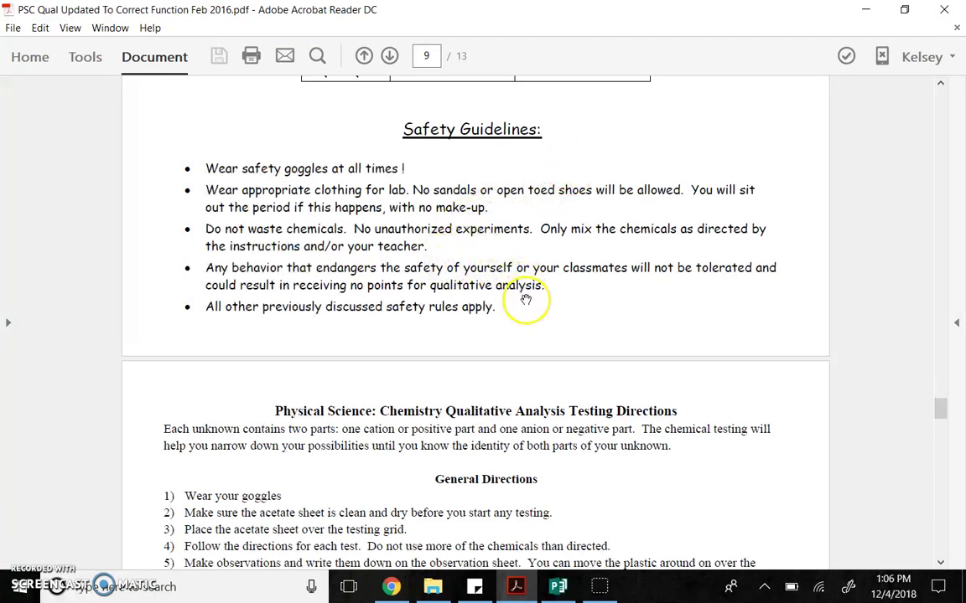
{"action": "scroll", "coordinate": [523, 293], "scroll_direction": "down", "scroll_amount": 1}
{"action": "left_click_drag", "start_coordinate": [523, 293], "coordinate": [488, 179]}
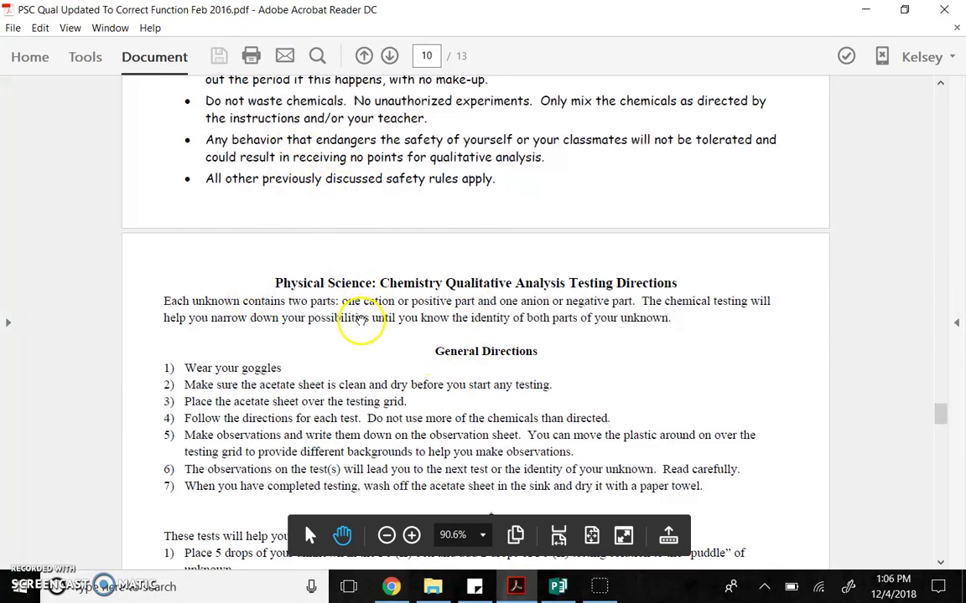
Read the introduction and General Directions of the Qualitative Analysis Testing Directions on page 10
{"action": "scroll", "coordinate": [395, 337], "scroll_direction": "down", "scroll_amount": 2}
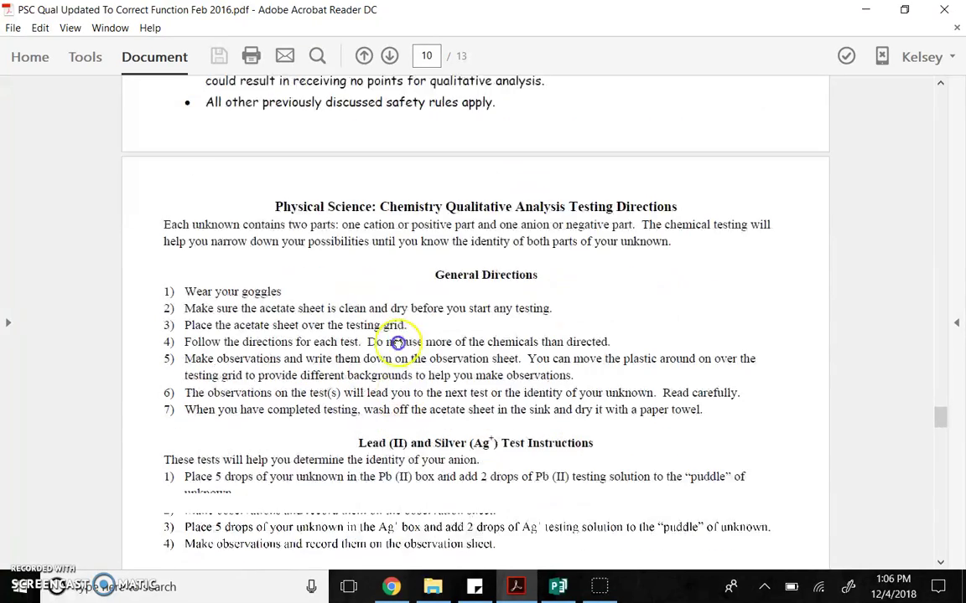
{"action": "scroll", "coordinate": [395, 337], "scroll_direction": "down", "scroll_amount": 2}
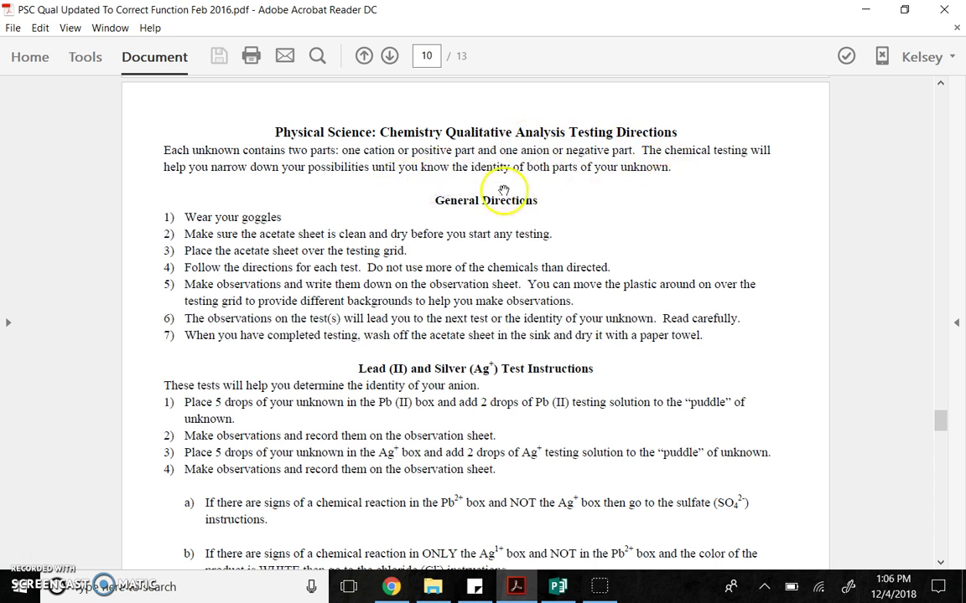
{"action": "scroll", "coordinate": [520, 243], "scroll_direction": "down", "scroll_amount": 1}
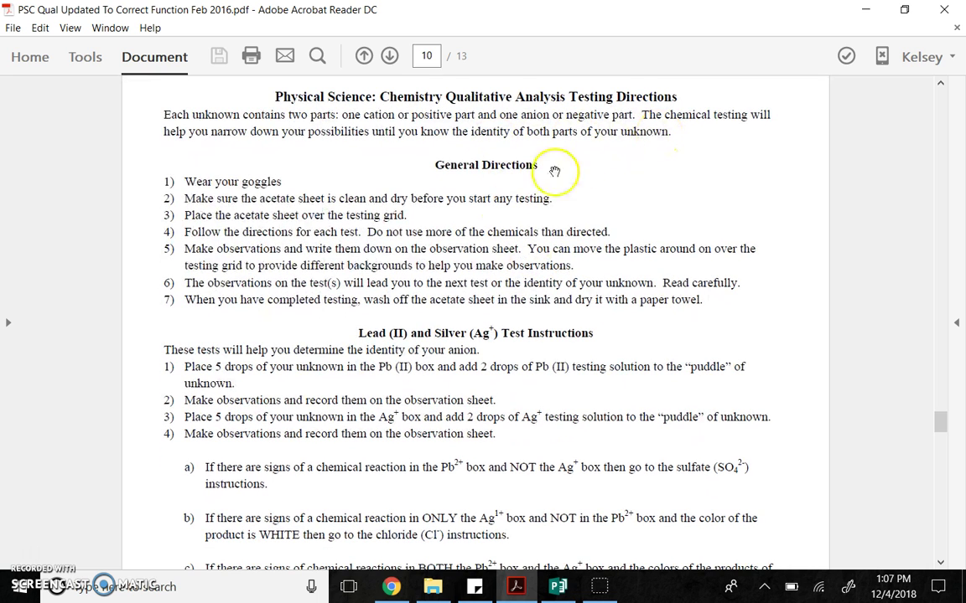
{"action": "scroll", "coordinate": [490, 295], "scroll_direction": "down", "scroll_amount": 1}
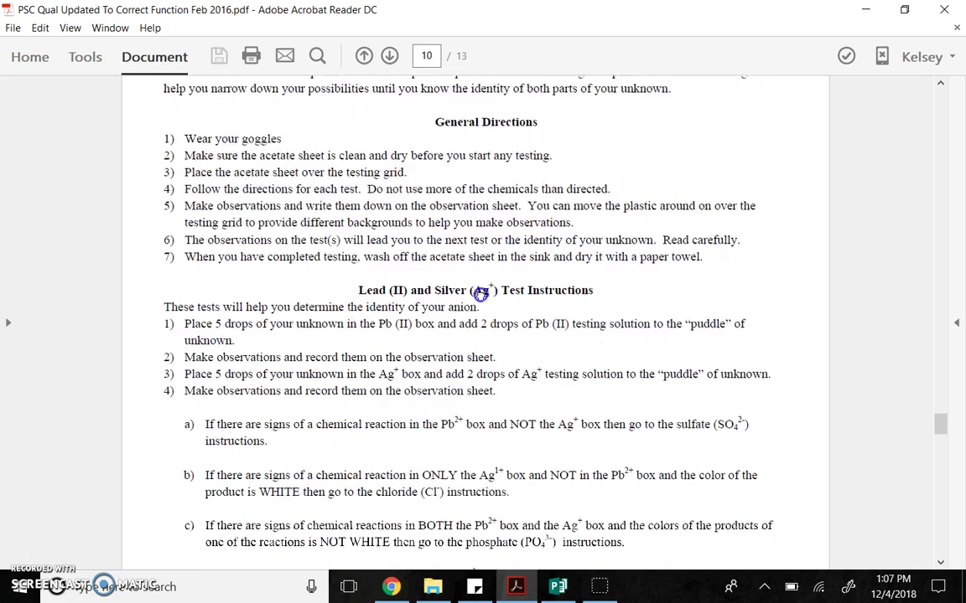
{"action": "scroll", "coordinate": [455, 252], "scroll_direction": "down", "scroll_amount": 1}
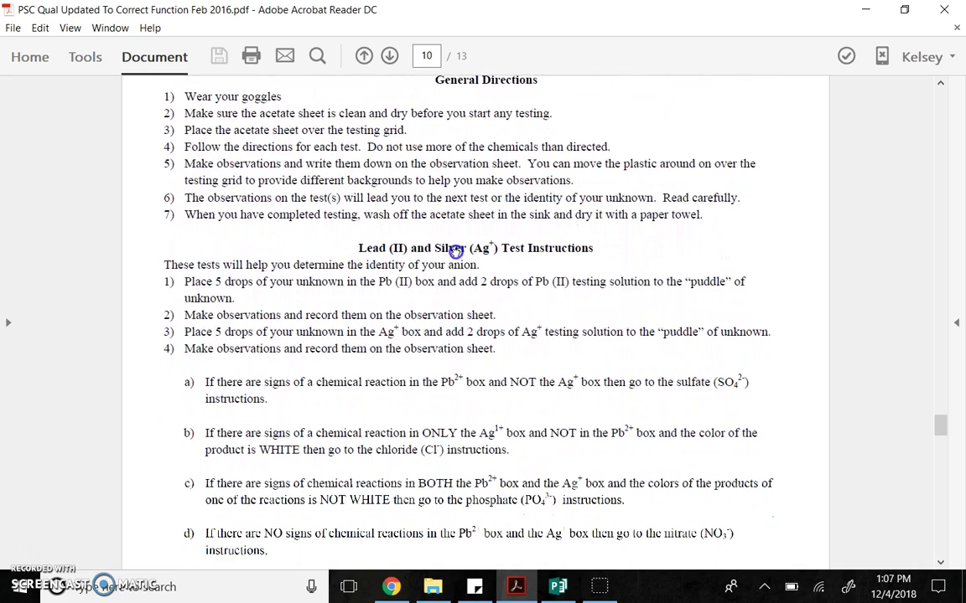
Examine the Lead (II) and Silver (Ag+) Test Instructions and their outcomes a to d
{"action": "scroll", "coordinate": [455, 251], "scroll_direction": "down", "scroll_amount": 1}
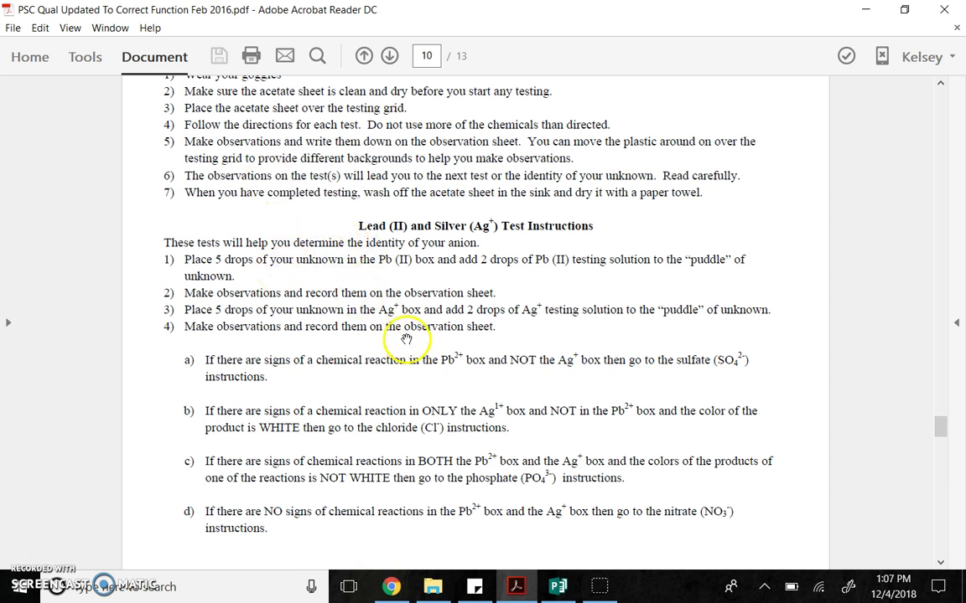
{"action": "scroll", "coordinate": [427, 365], "scroll_direction": "down", "scroll_amount": 1}
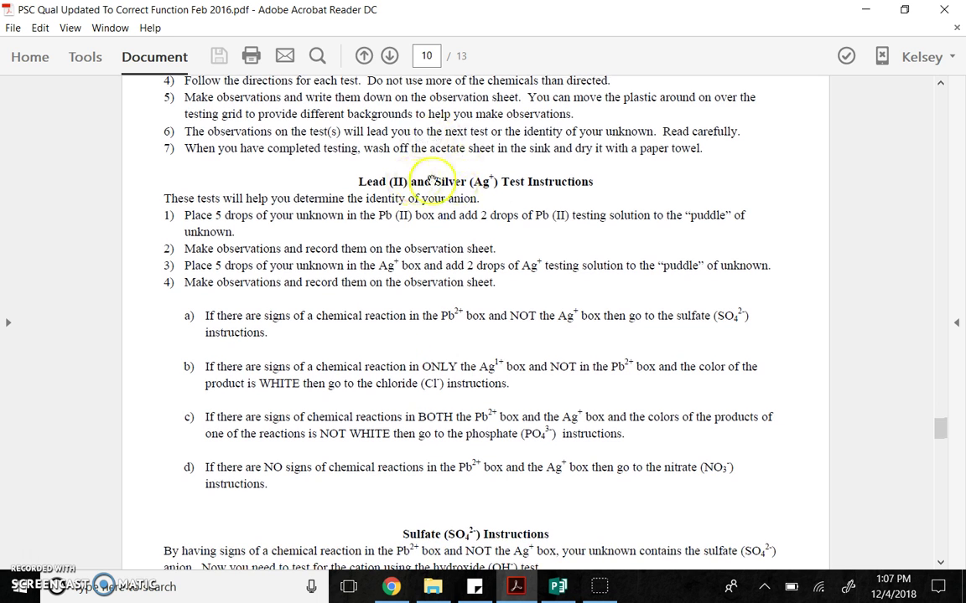
{"action": "scroll", "coordinate": [441, 285], "scroll_direction": "down", "scroll_amount": 1}
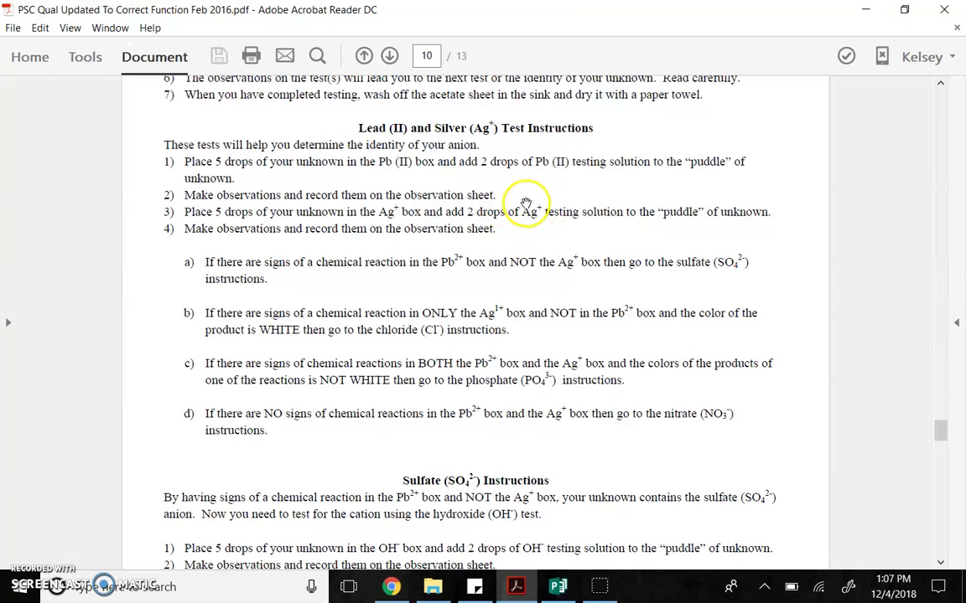
{"action": "scroll", "coordinate": [438, 294], "scroll_direction": "down", "scroll_amount": 1}
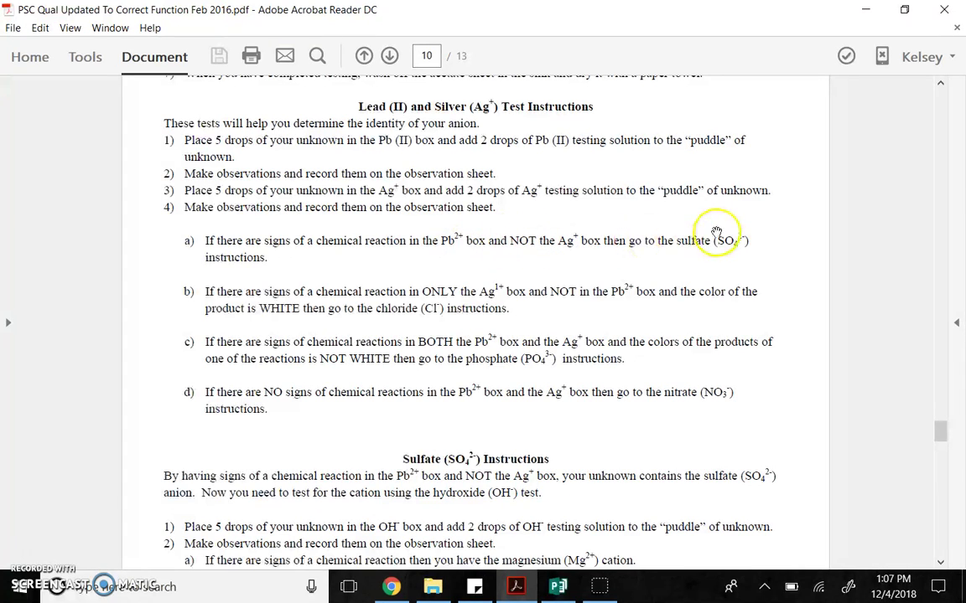
Compare the lead and silver test outcomes with the Sulfate and Chloride instructions they refer to
{"action": "scroll", "coordinate": [551, 394], "scroll_direction": "down", "scroll_amount": 4}
{"action": "scroll", "coordinate": [544, 318], "scroll_direction": "down", "scroll_amount": 3}
{"action": "scroll", "coordinate": [532, 361], "scroll_direction": "up", "scroll_amount": 5}
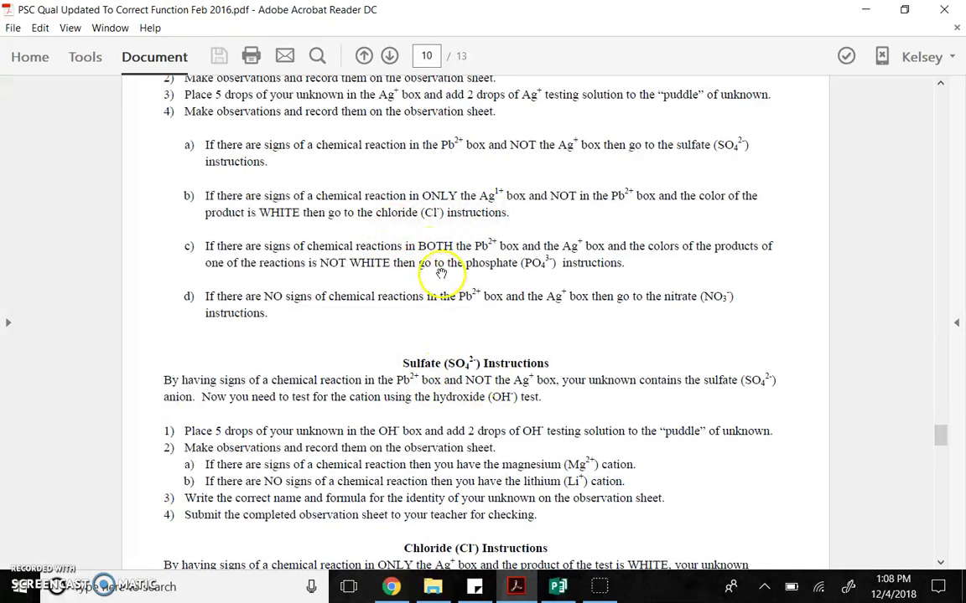
{"action": "scroll", "coordinate": [431, 319], "scroll_direction": "down", "scroll_amount": 8}
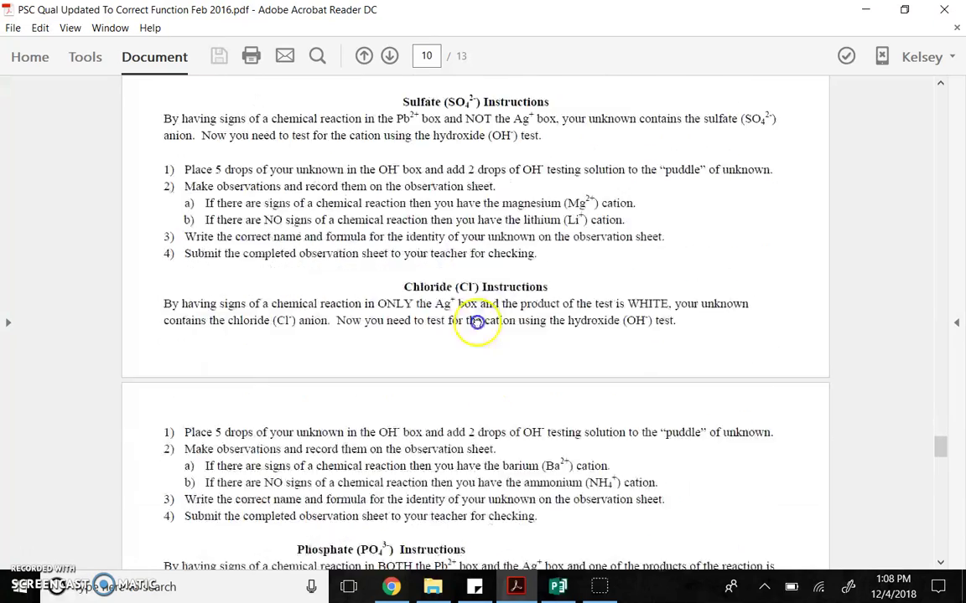
{"action": "scroll", "coordinate": [431, 189], "scroll_direction": "up", "scroll_amount": 3}
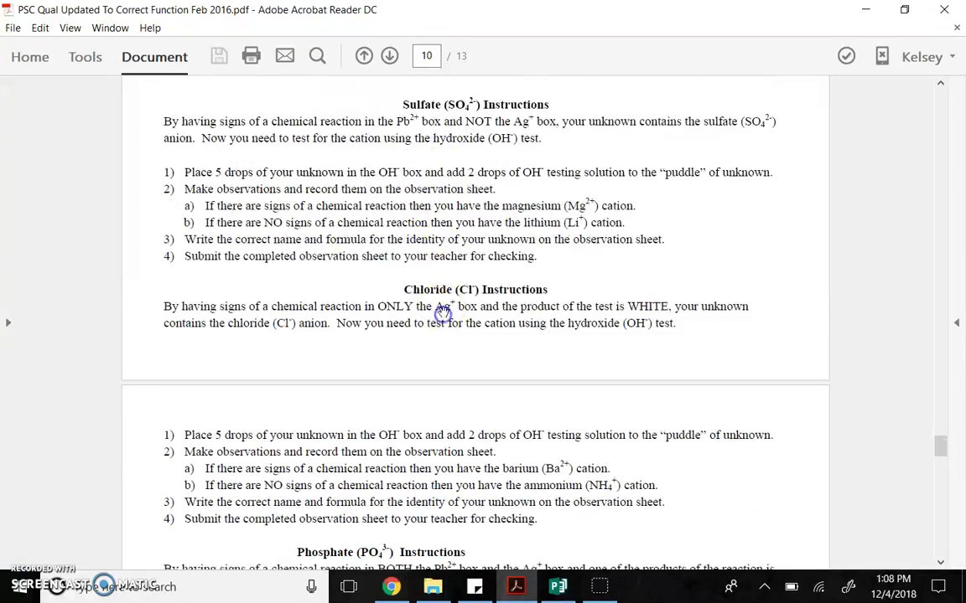
{"action": "scroll", "coordinate": [453, 136], "scroll_direction": "up", "scroll_amount": 7}
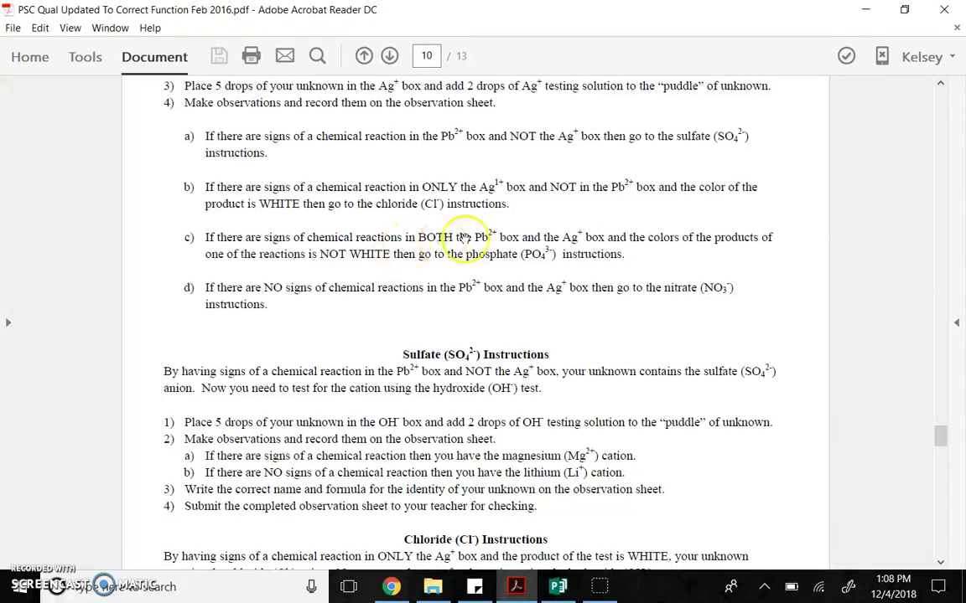
{"action": "scroll", "coordinate": [590, 419], "scroll_direction": "down", "scroll_amount": 6}
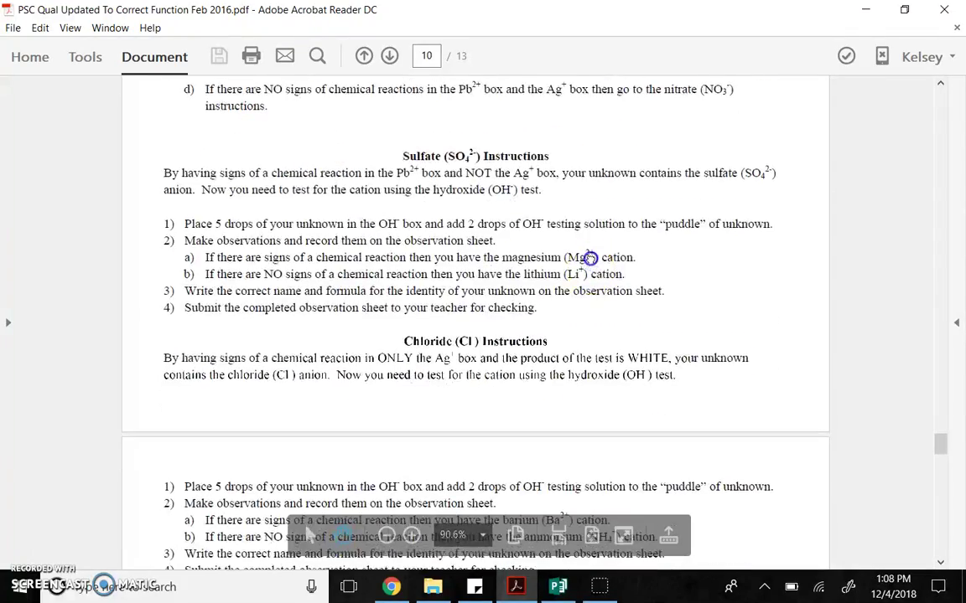
{"action": "left_click_drag", "start_coordinate": [589, 259], "coordinate": [587, 140]}
{"action": "left_click_drag", "start_coordinate": [535, 457], "coordinate": [557, 439]}
{"action": "left_click_drag", "start_coordinate": [520, 163], "coordinate": [501, 430]}
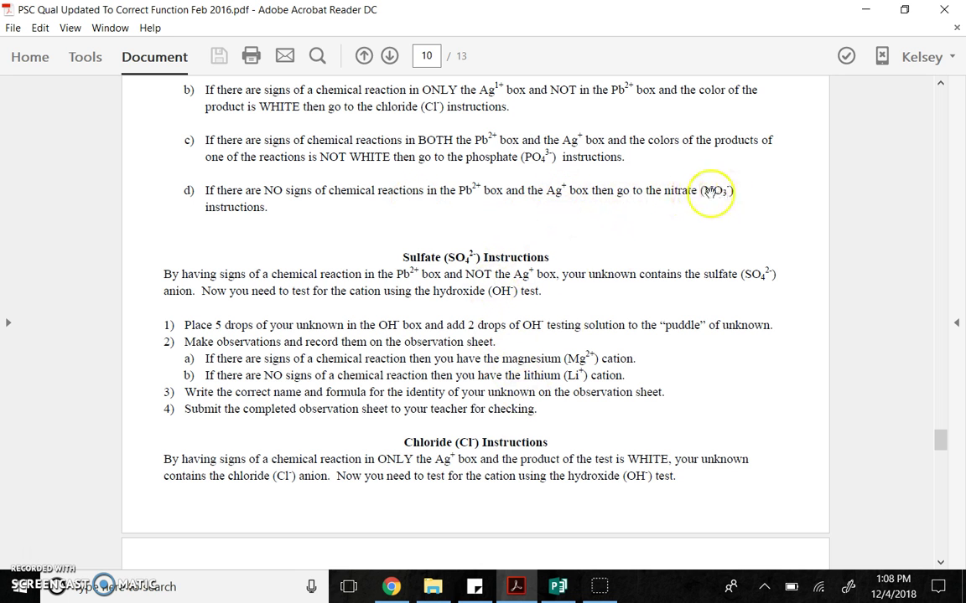
{"action": "left_click_drag", "start_coordinate": [422, 201], "coordinate": [405, 349]}
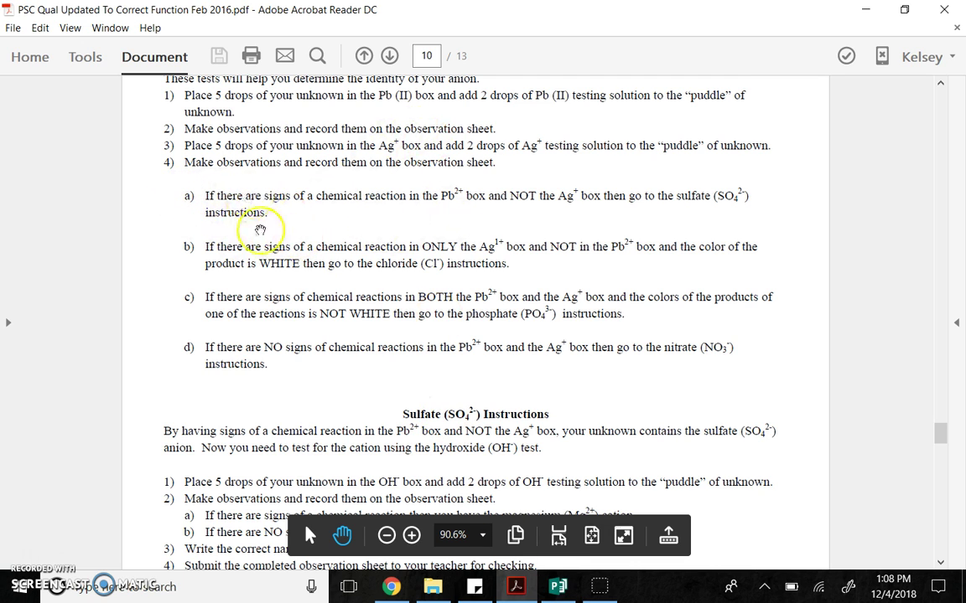
Switch to the Publisher flowchart, consult its KEY, and label the oval below UNKNOWN "Lead (II) and Ag+ Test"
{"action": "left_click", "coordinate": [558, 586]}
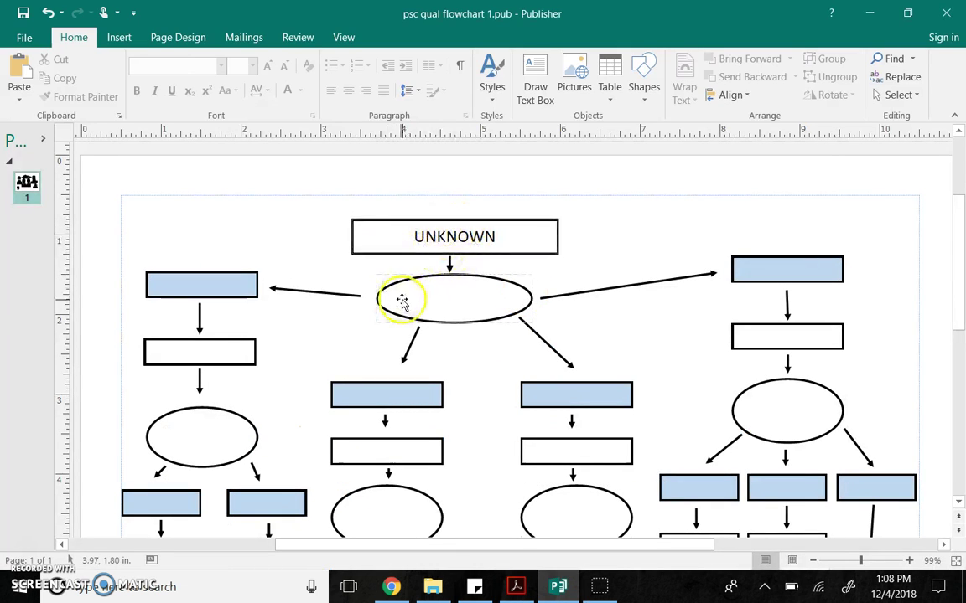
{"action": "left_click", "coordinate": [492, 77]}
{"action": "left_click", "coordinate": [535, 67]}
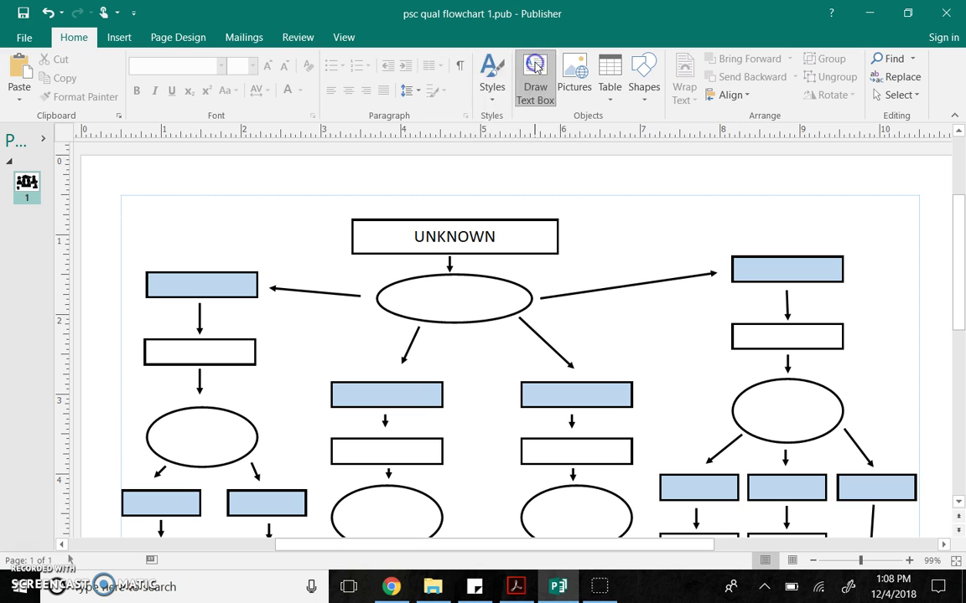
{"action": "left_click", "coordinate": [402, 293]}
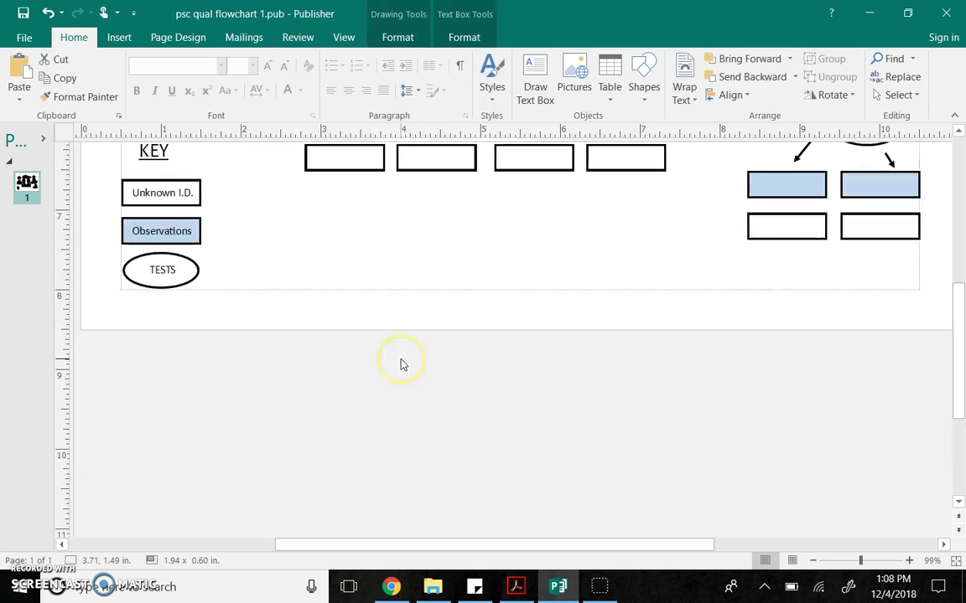
{"action": "scroll", "coordinate": [396, 356], "scroll_direction": "down", "scroll_amount": 10}
{"action": "scroll", "coordinate": [254, 291], "scroll_direction": "up", "scroll_amount": 10}
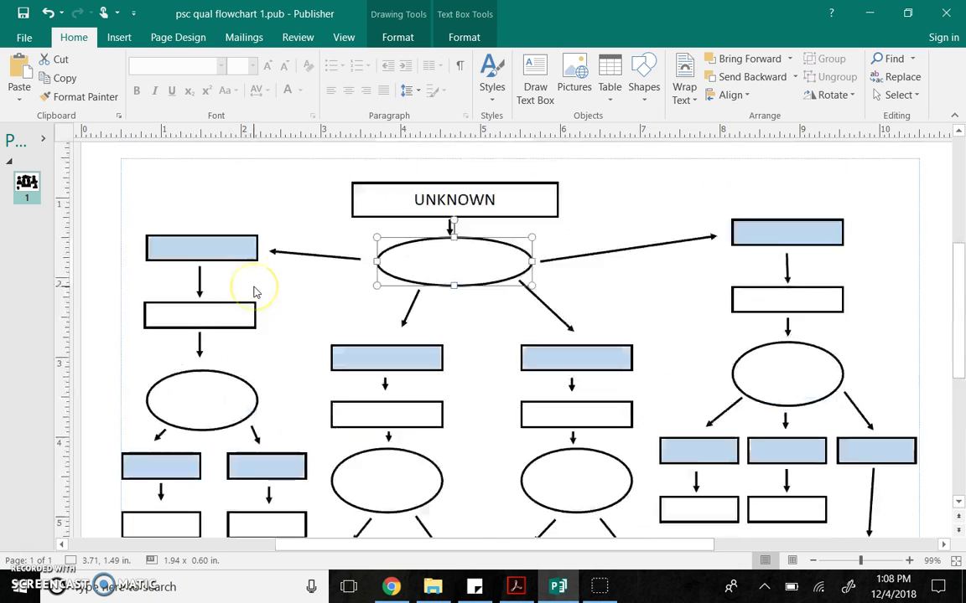
{"action": "scroll", "coordinate": [256, 292], "scroll_direction": "down", "scroll_amount": 5}
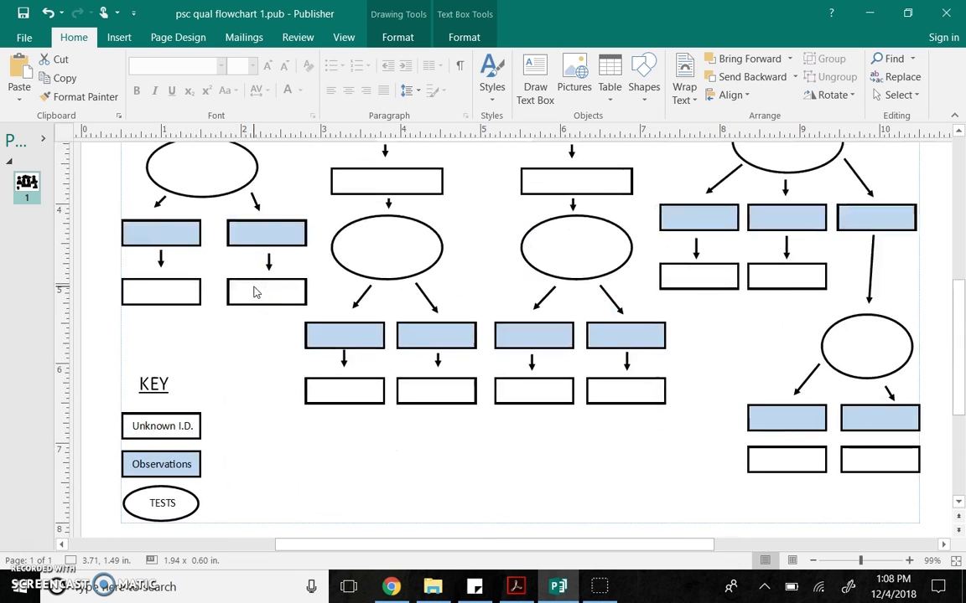
{"action": "left_click", "coordinate": [193, 425]}
{"action": "type", "text": "."}
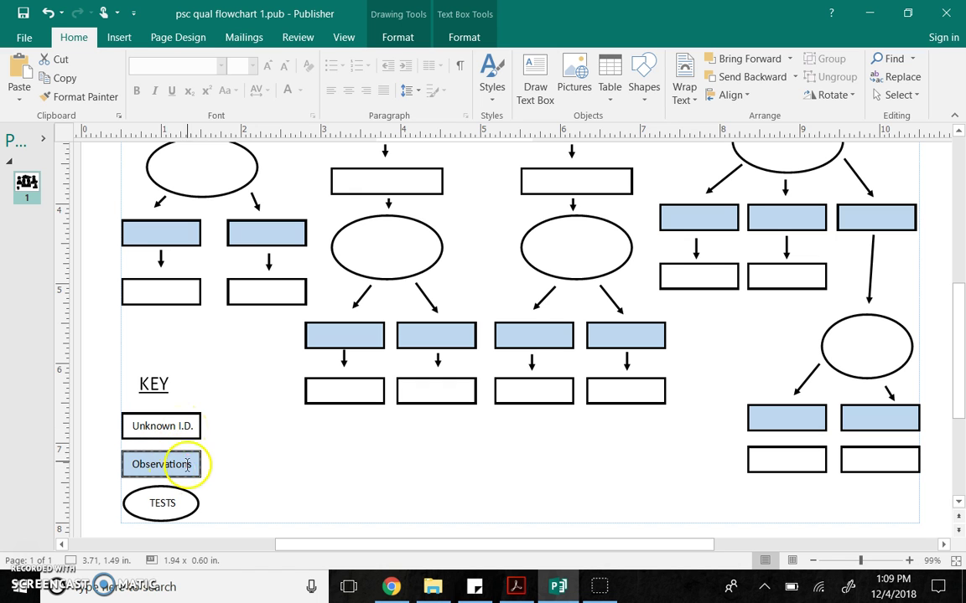
{"action": "scroll", "coordinate": [291, 388], "scroll_direction": "up", "scroll_amount": 10}
{"action": "scroll", "coordinate": [291, 388], "scroll_direction": "down", "scroll_amount": 5}
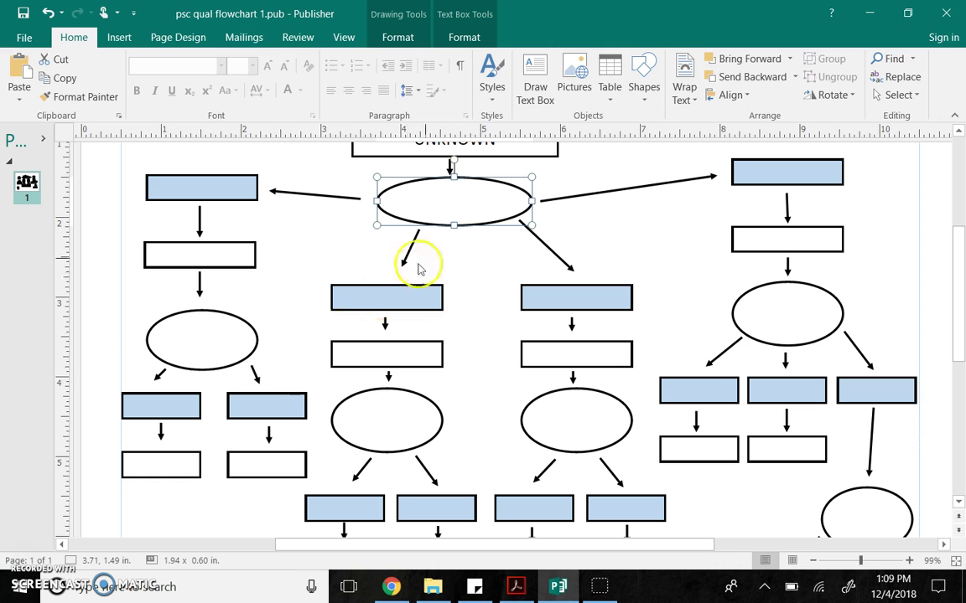
{"action": "left_click", "coordinate": [405, 196]}
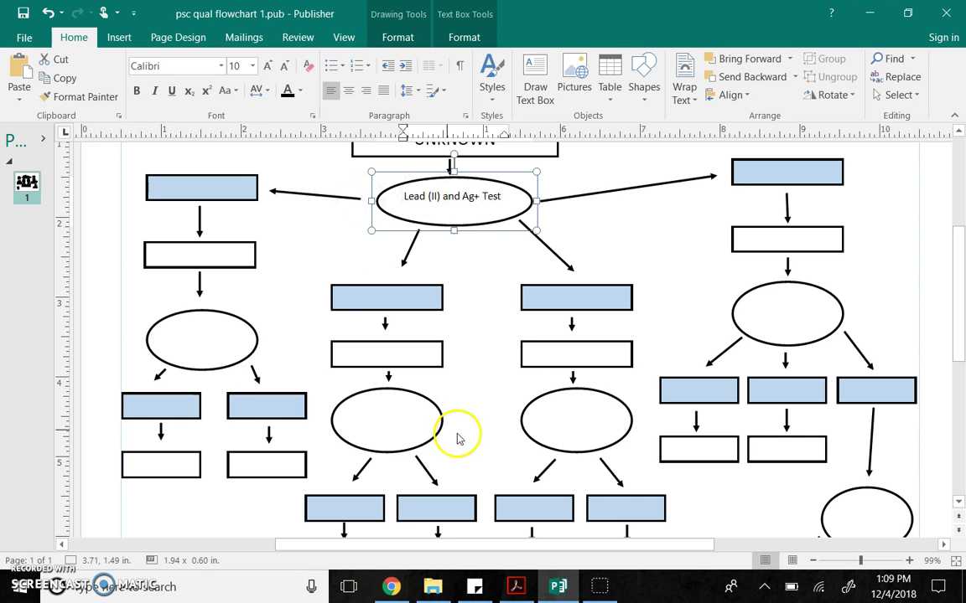
Arrange the flowchart and the PDF side by side, with the Lead (II) and Silver Test Instructions shown at 75% zoom
{"action": "double_click", "coordinate": [465, 17]}
{"action": "left_click_drag", "start_coordinate": [840, 38], "coordinate": [965, 117]}
{"action": "left_click", "coordinate": [86, 210]}
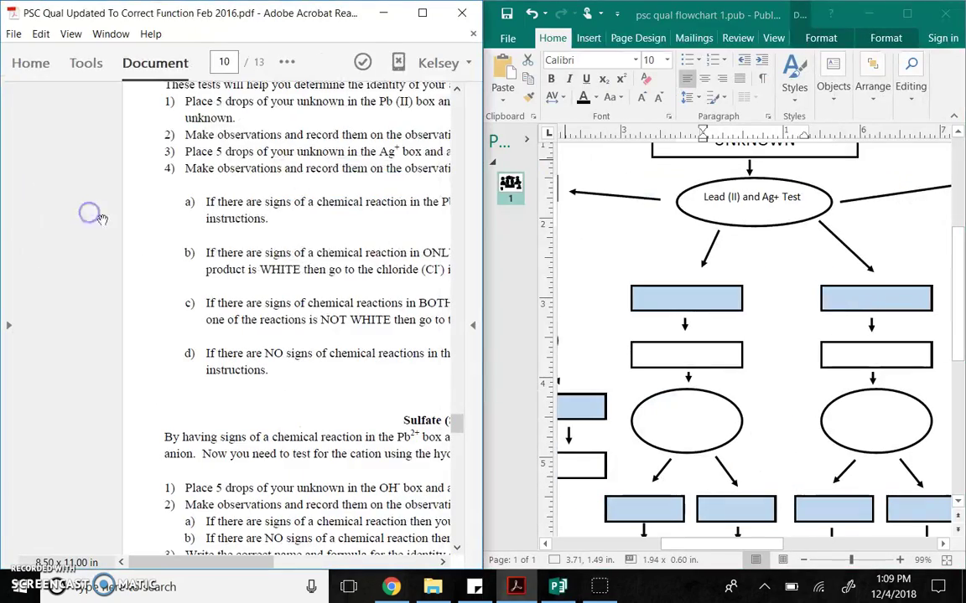
{"action": "left_click_drag", "start_coordinate": [243, 562], "coordinate": [318, 563]}
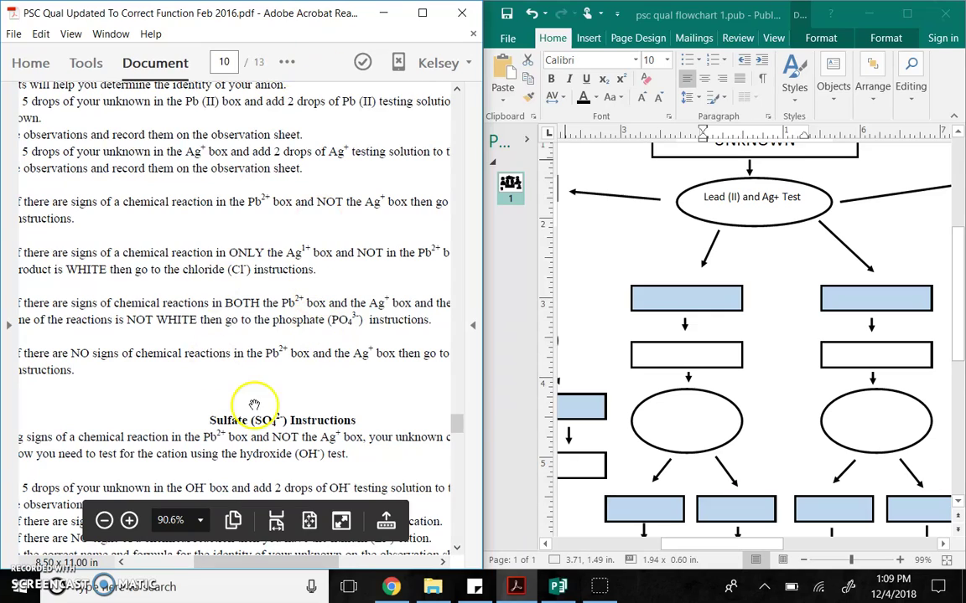
{"action": "left_click", "coordinate": [103, 521]}
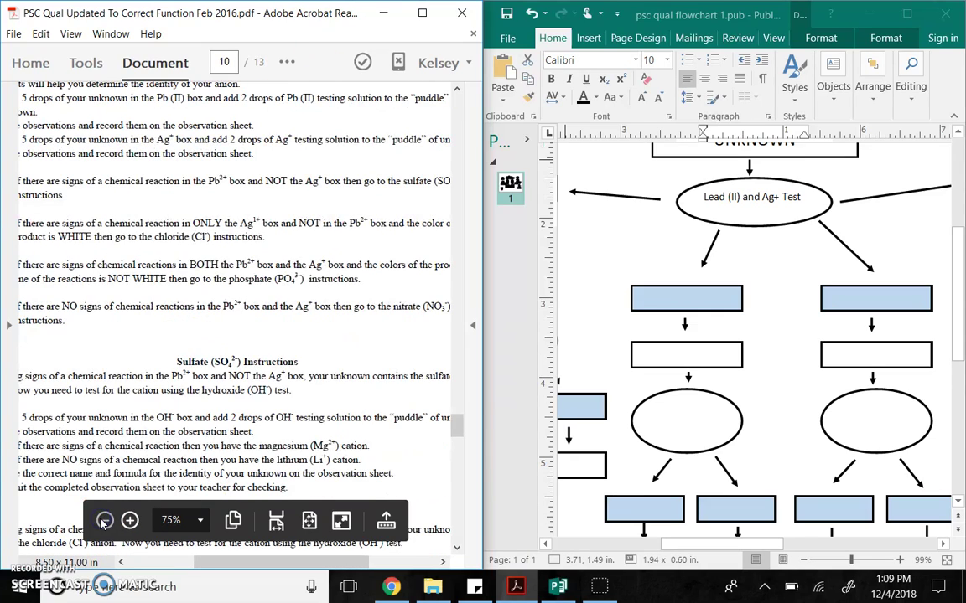
{"action": "left_click_drag", "start_coordinate": [177, 252], "coordinate": [234, 314]}
{"action": "left_click", "coordinate": [405, 287]}
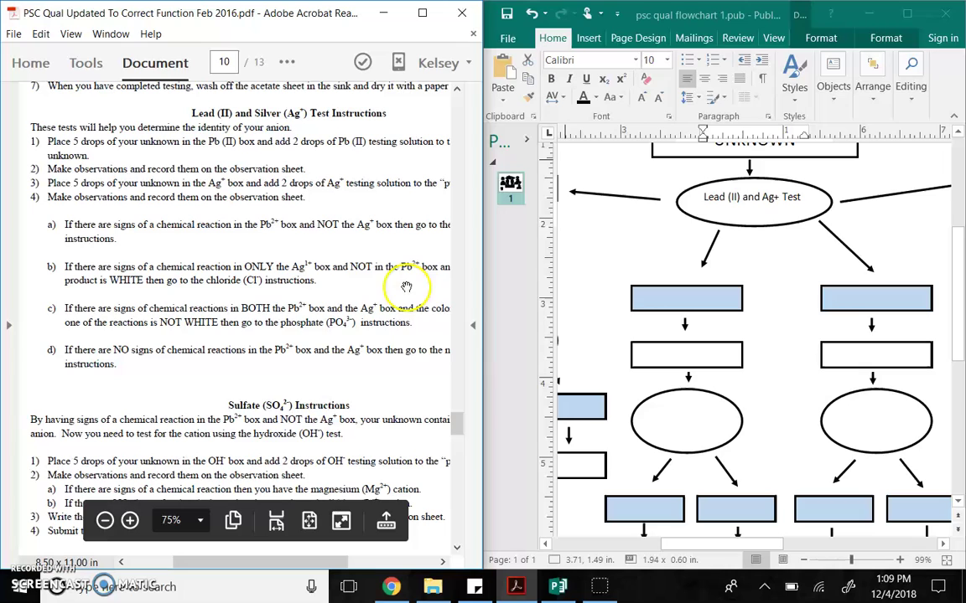
Add a text box reading "a" beside the arrow from the Lead (II) and Ag+ Test oval to the leftmost blue box
{"action": "left_click", "coordinate": [725, 197]}
{"action": "left_click_drag", "start_coordinate": [700, 545], "coordinate": [638, 545]}
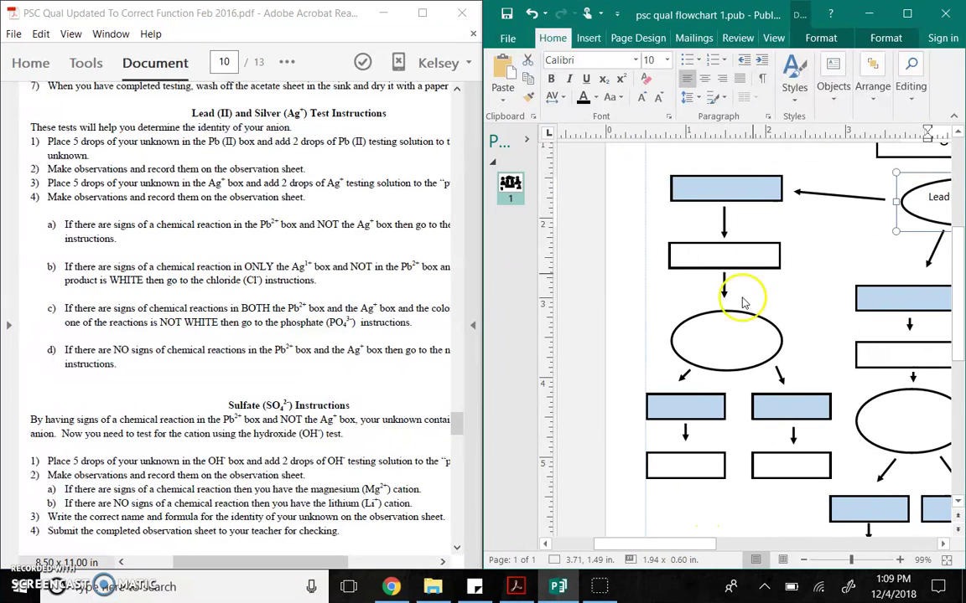
{"action": "left_click", "coordinate": [739, 187]}
{"action": "double_click", "coordinate": [738, 189]}
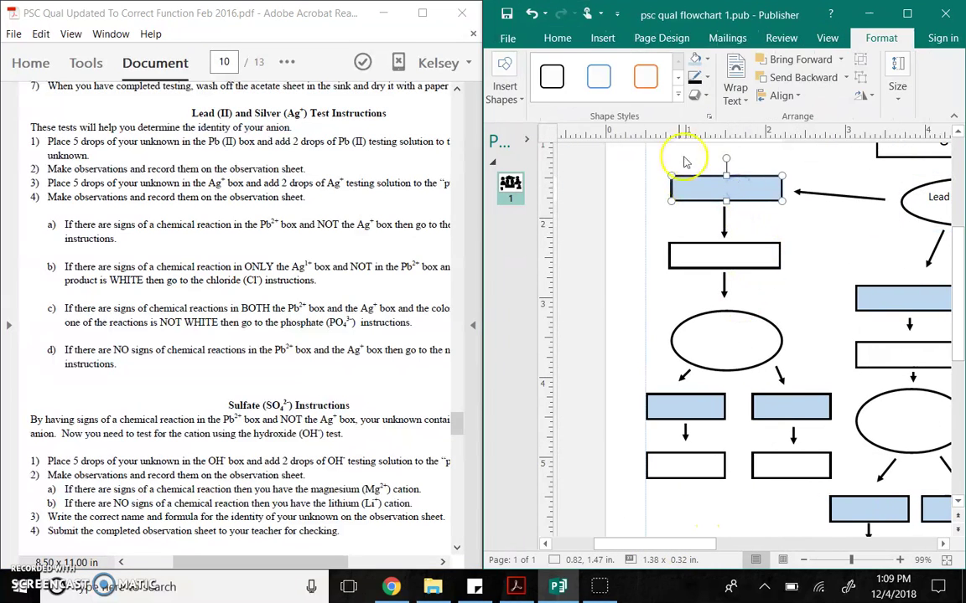
{"action": "left_click", "coordinate": [821, 189]}
{"action": "left_click", "coordinate": [834, 88]}
{"action": "left_click", "coordinate": [769, 149]}
{"action": "left_click", "coordinate": [811, 188]}
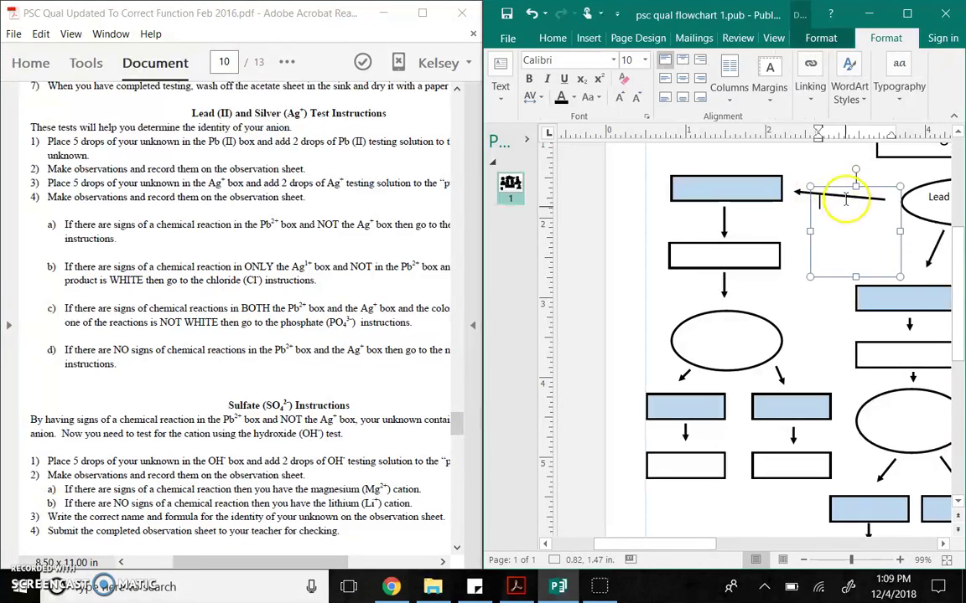
{"action": "type", "text": "a"}
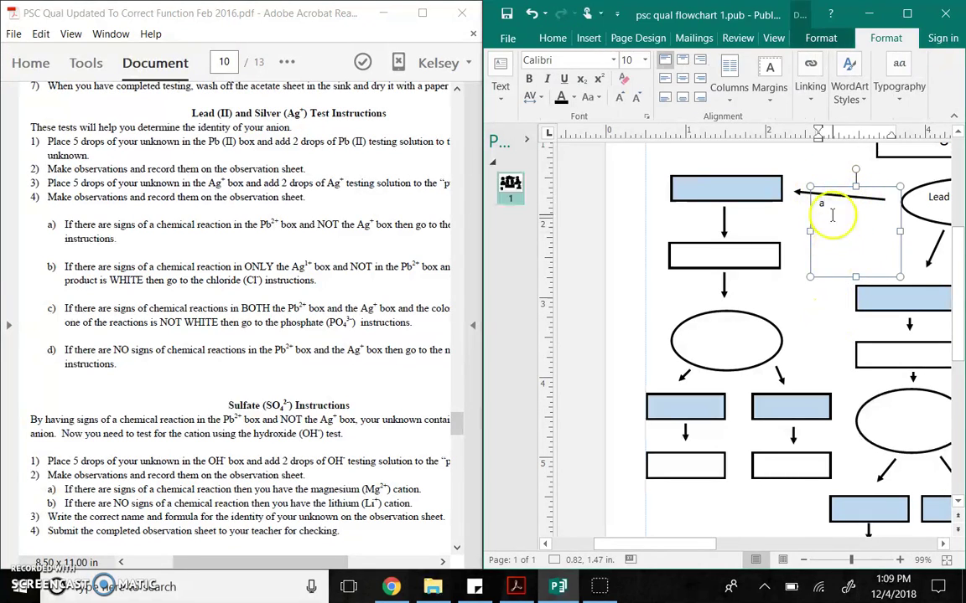
{"action": "left_click", "coordinate": [808, 163]}
Place a text box over the blue observation box that arrow a points to
{"action": "left_click", "coordinate": [727, 186]}
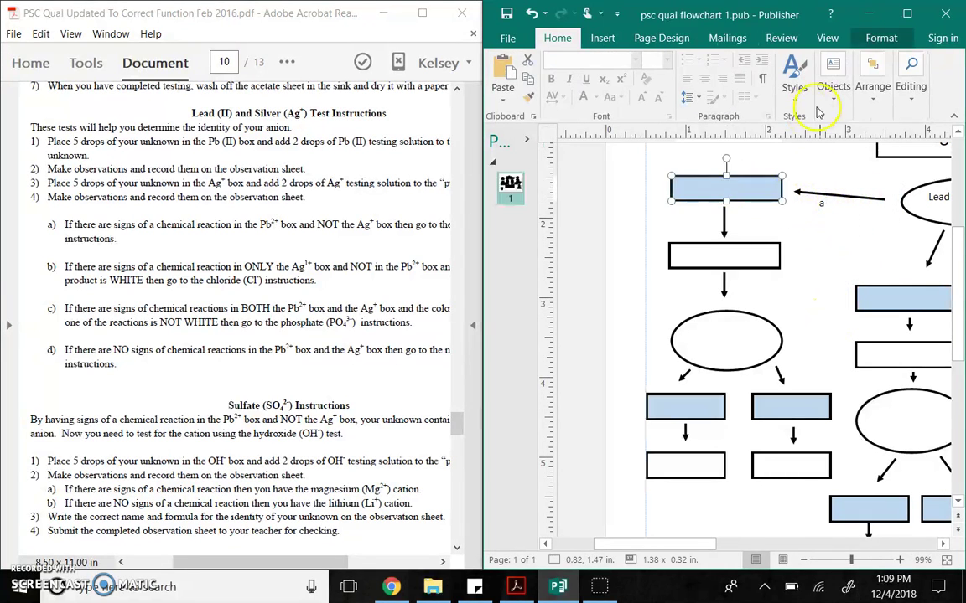
{"action": "left_click", "coordinate": [832, 88]}
{"action": "left_click", "coordinate": [831, 151]}
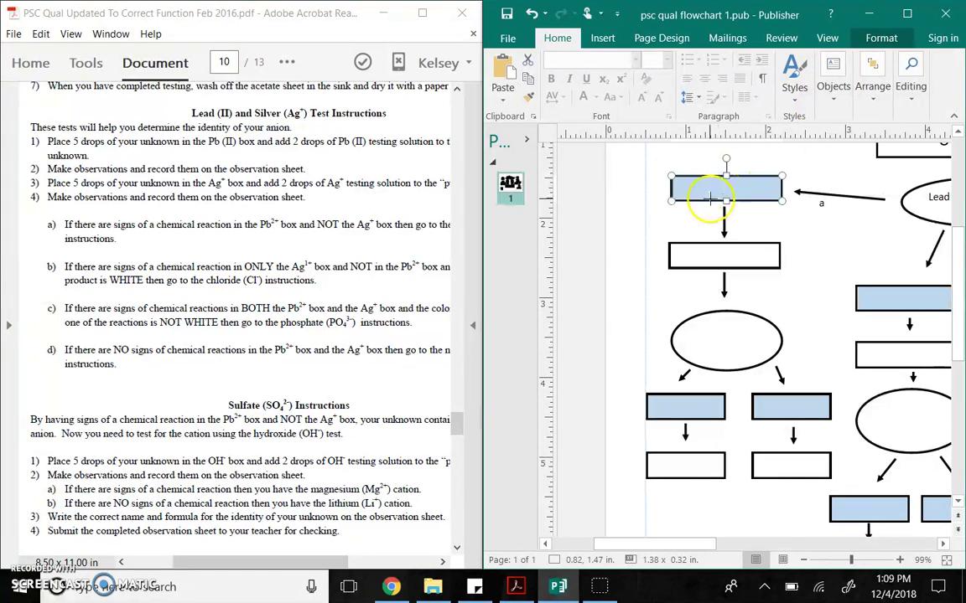
{"action": "left_click", "coordinate": [686, 185]}
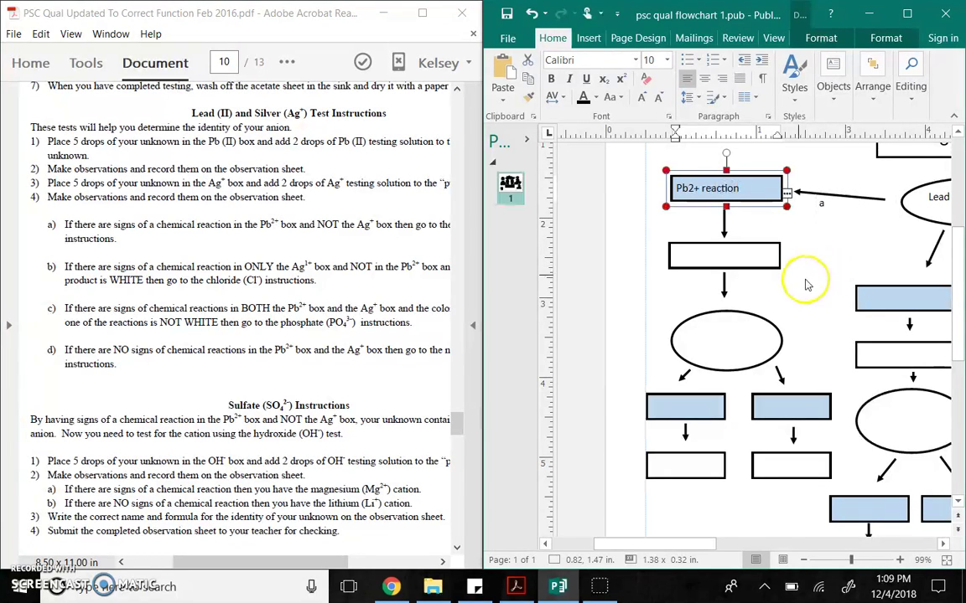
Try the observation "Pb2+ reaction, no rxn for AG+" in a taller blue box, and undo the entry and resizing
{"action": "left_click", "coordinate": [753, 190]}
{"action": "type", "text": ", nc"}
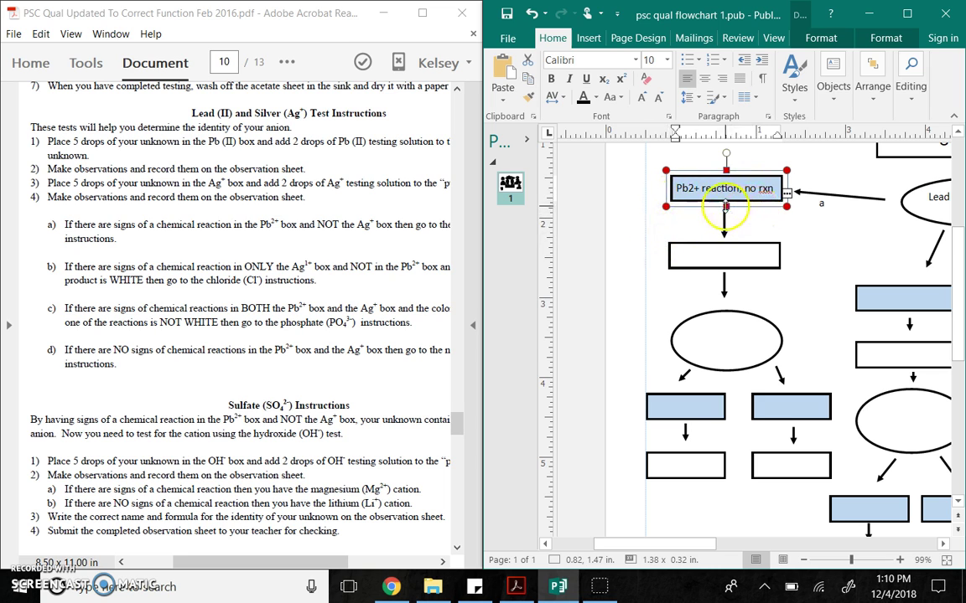
{"action": "left_click_drag", "start_coordinate": [725, 206], "coordinate": [727, 243]}
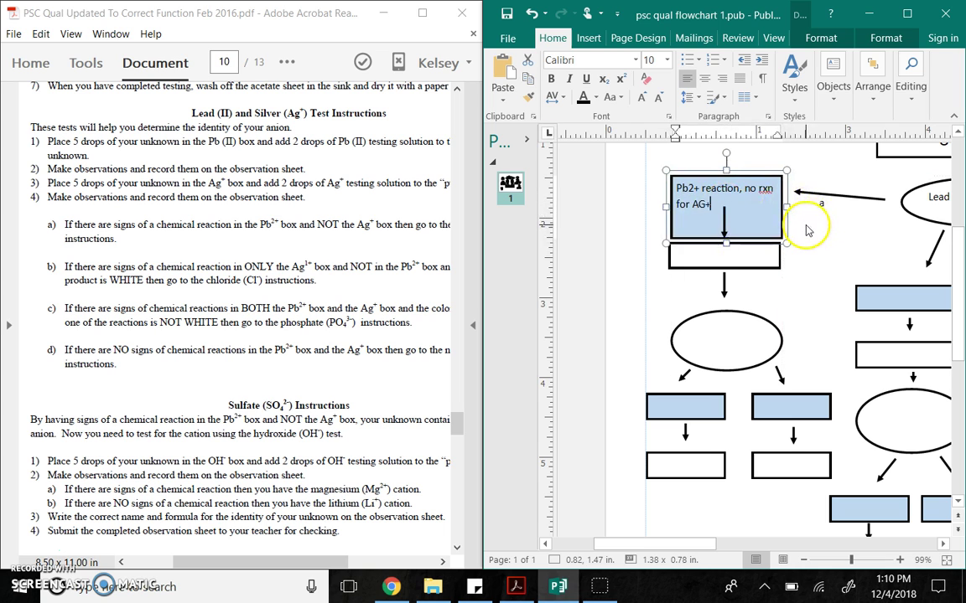
{"action": "key", "text": "ctrl+z"}
{"action": "key", "text": "ctrl+z"}
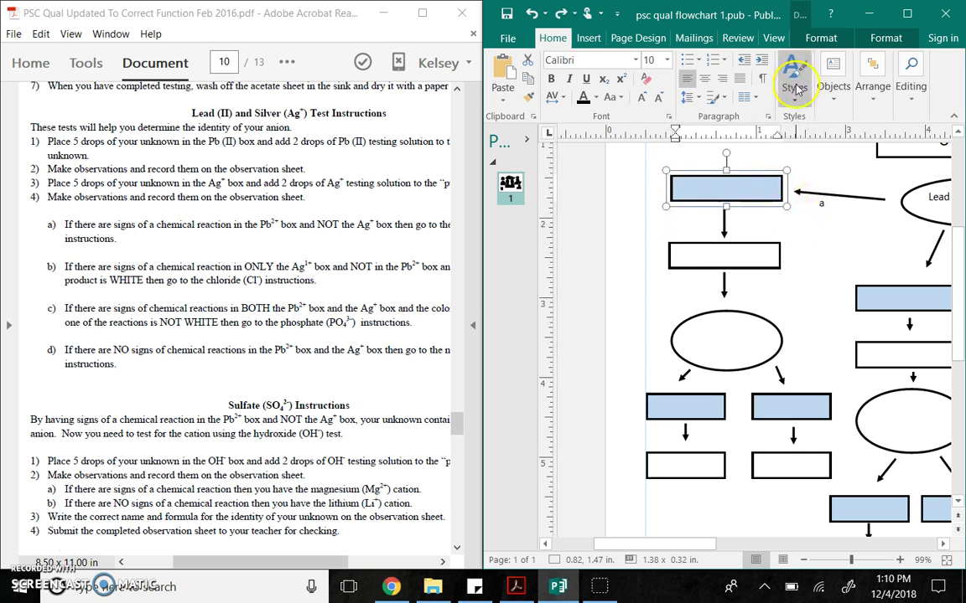
Enter "Reaction Pb2+, No reaction Ag+" in the blue observation box at arrow a
{"action": "mouse_move", "coordinate": [136, 520]}
{"action": "key", "text": "ctrl+y"}
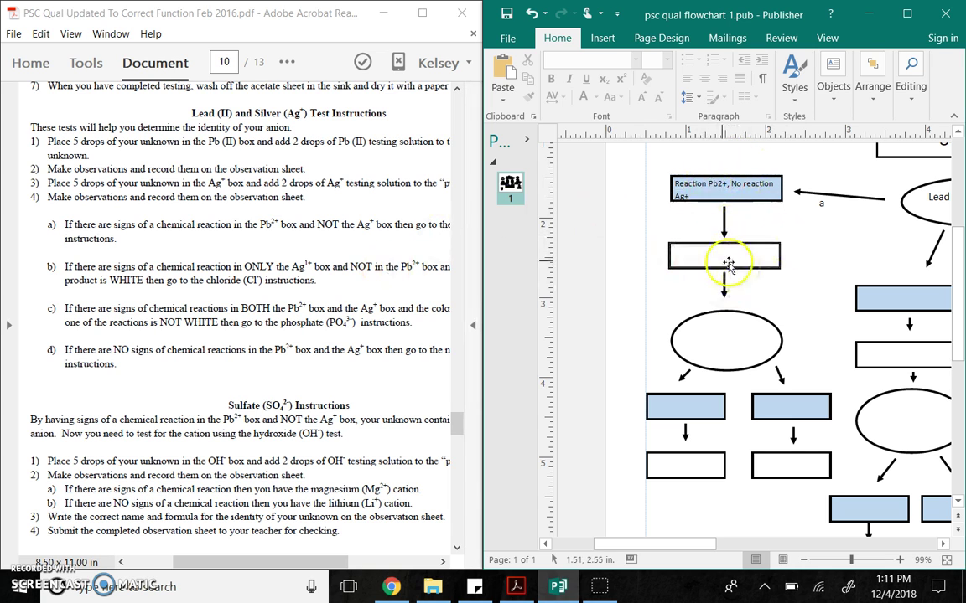
Read outcome a of the lead and silver tests and the Sulfate Instructions it refers to in the PDF
{"action": "left_click", "coordinate": [312, 222]}
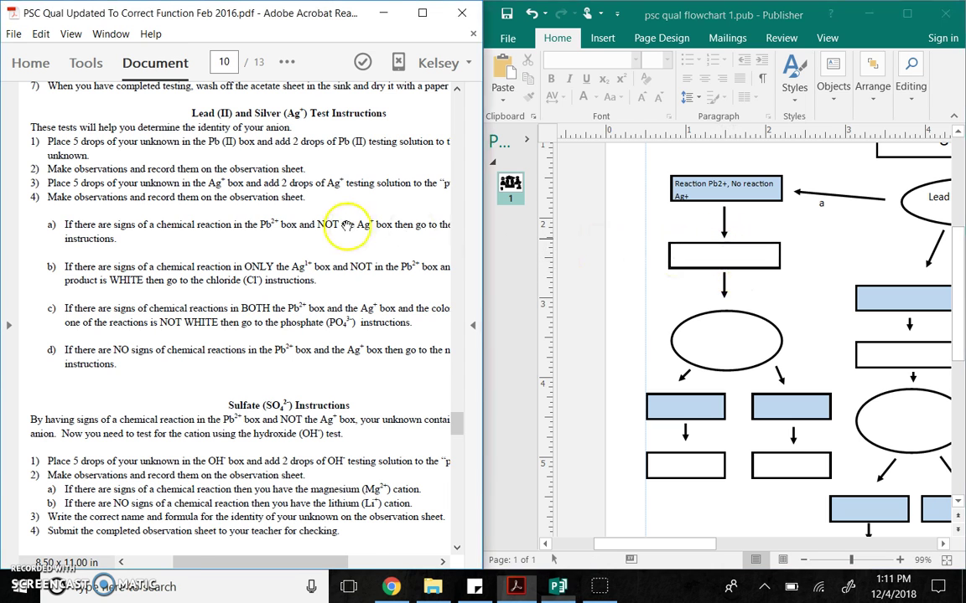
{"action": "scroll", "coordinate": [345, 227], "scroll_direction": "right", "scroll_amount": 2}
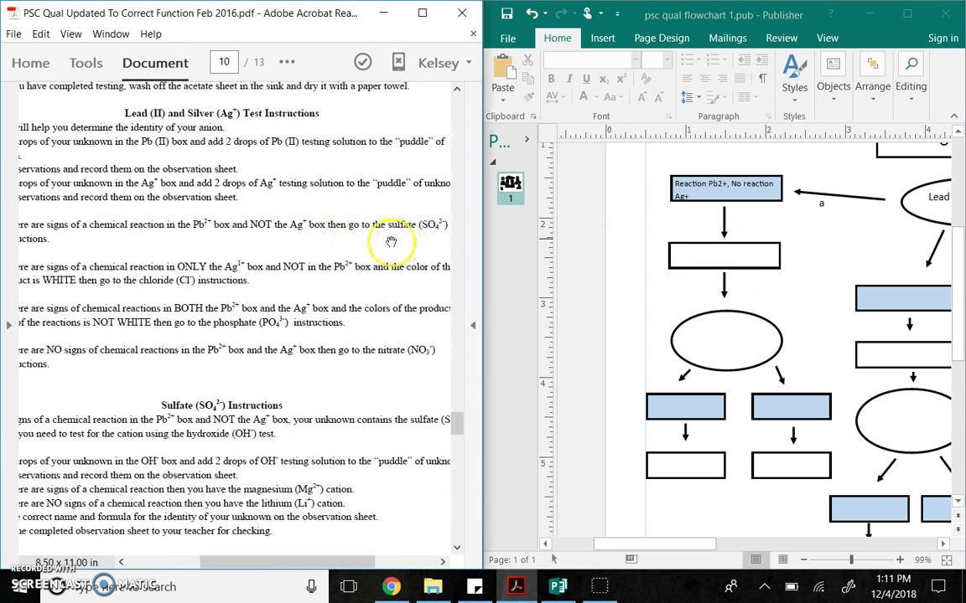
{"action": "scroll", "coordinate": [218, 402], "scroll_direction": "down", "scroll_amount": 3}
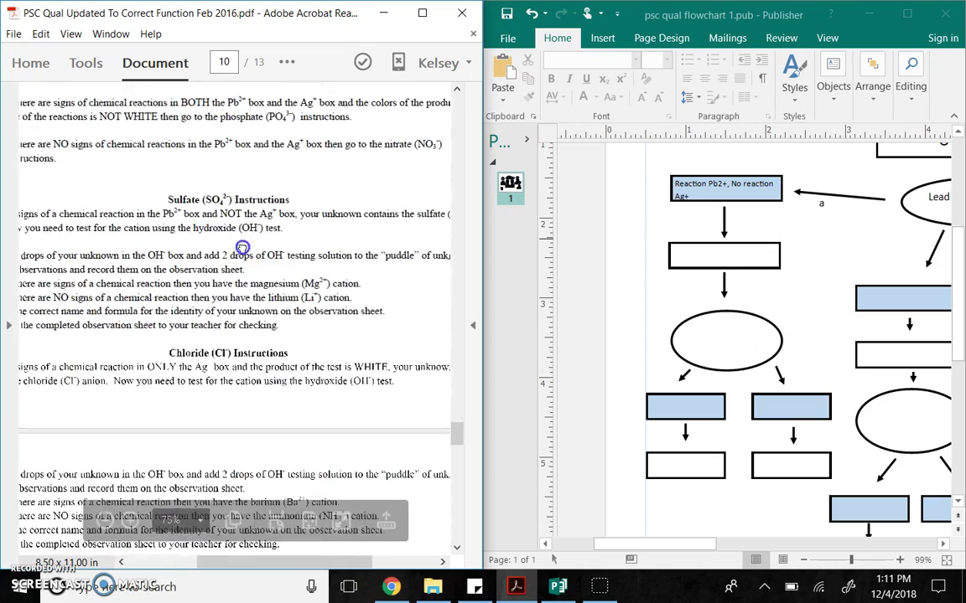
{"action": "scroll", "coordinate": [165, 217], "scroll_direction": "left", "scroll_amount": 2}
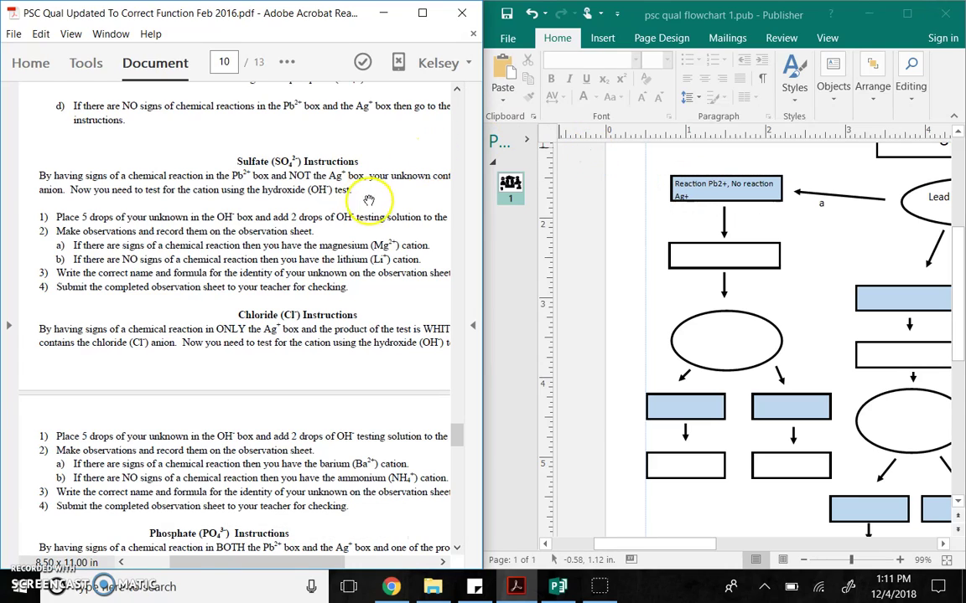
{"action": "scroll", "coordinate": [331, 172], "scroll_direction": "right", "scroll_amount": 3}
{"action": "scroll", "coordinate": [317, 219], "scroll_direction": "left", "scroll_amount": 3}
{"action": "scroll", "coordinate": [324, 222], "scroll_direction": "right", "scroll_amount": 3}
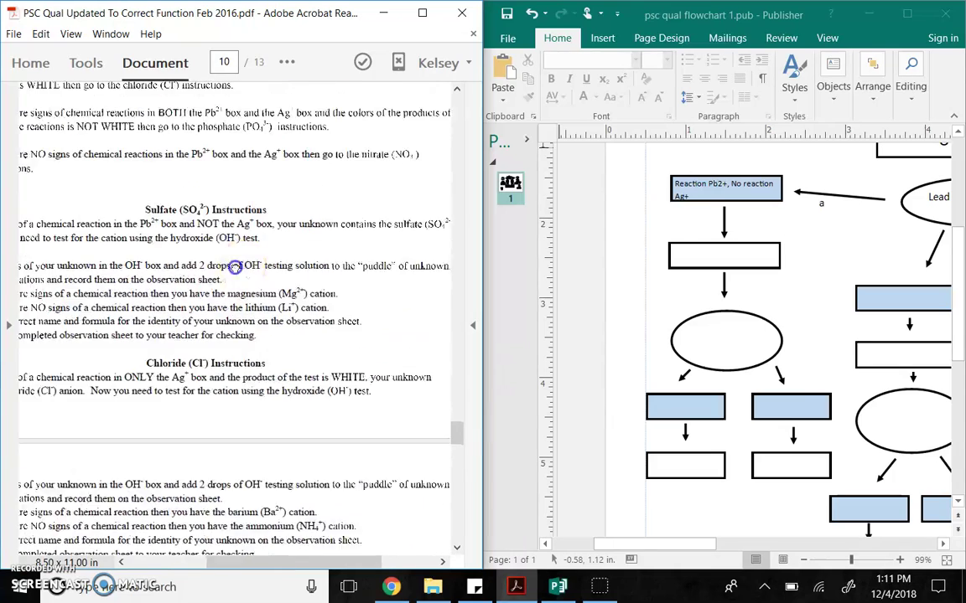
{"action": "scroll", "coordinate": [336, 226], "scroll_direction": "up", "scroll_amount": 1}
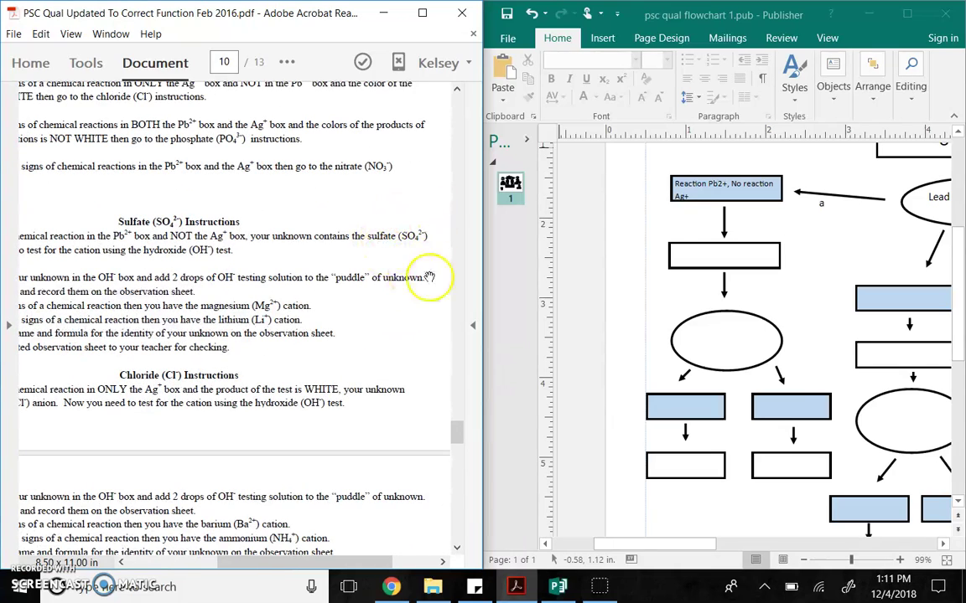
Enter "SO4 2-" in the white box below the blue "Reaction Pb2+, No reaction Ag+" box
{"action": "left_click", "coordinate": [695, 254]}
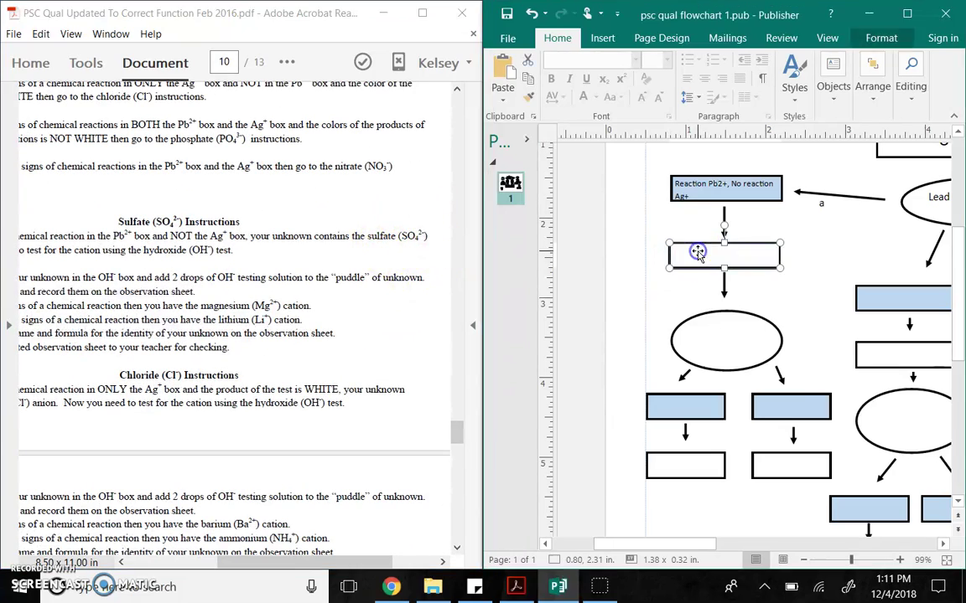
{"action": "type", "text": "Sou"}
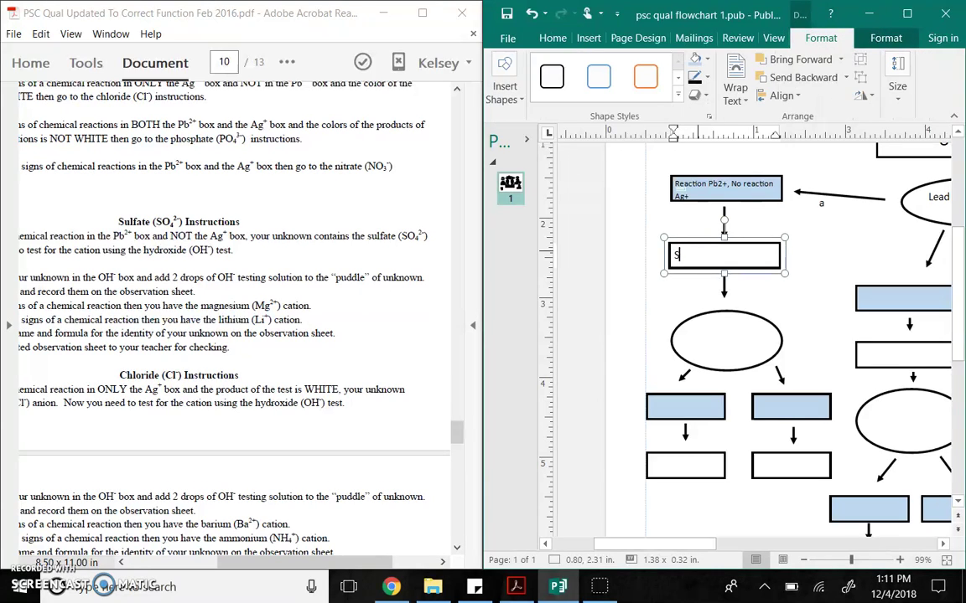
{"action": "key", "text": "Caps_Lock"}
{"action": "type", "text": "O4"}
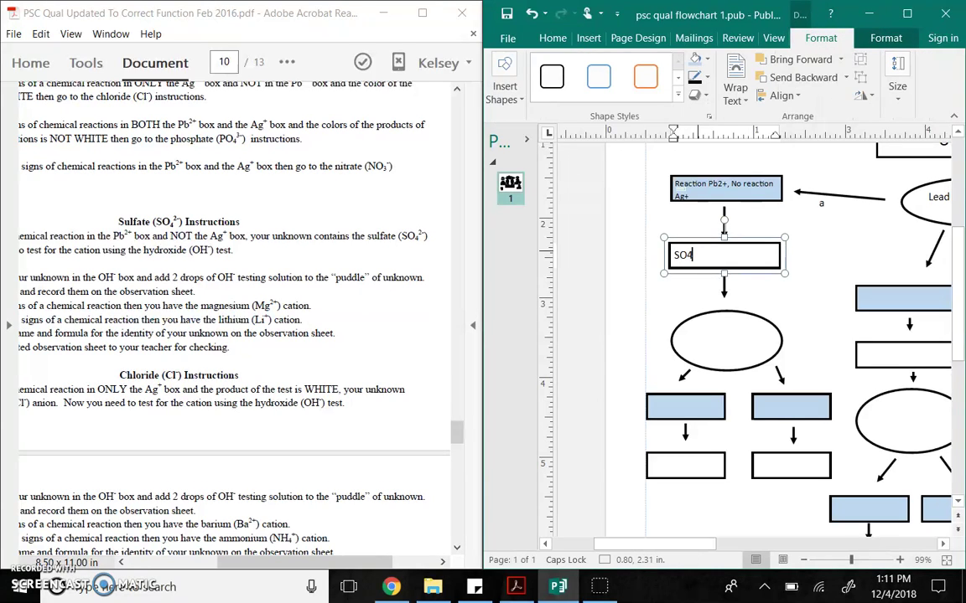
{"action": "type", "text": " 2-"}
Format the sulfate formula with the charge 2- as superscript and the 4 as subscript
{"action": "left_click", "coordinate": [691, 255]}
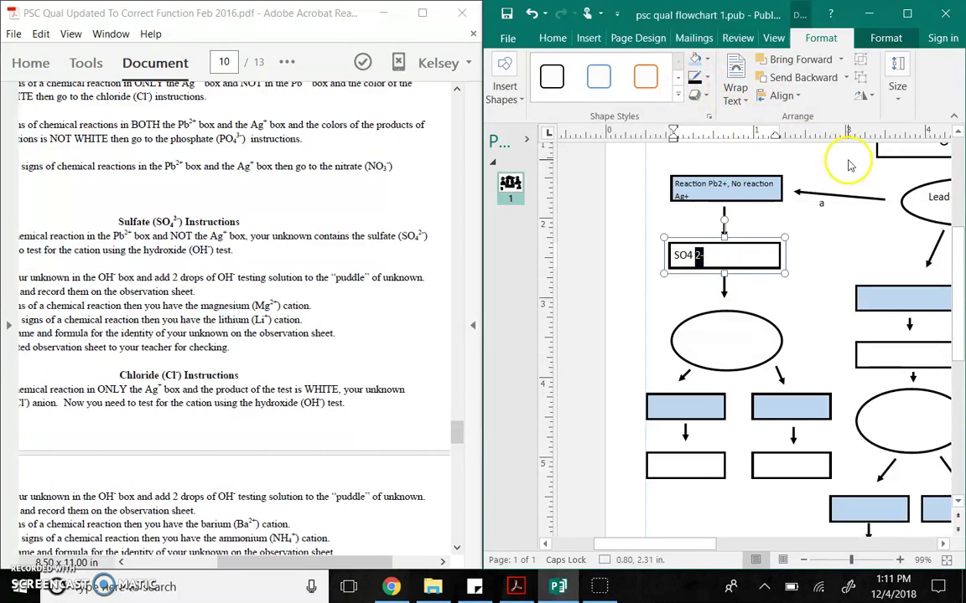
{"action": "left_click", "coordinate": [552, 38]}
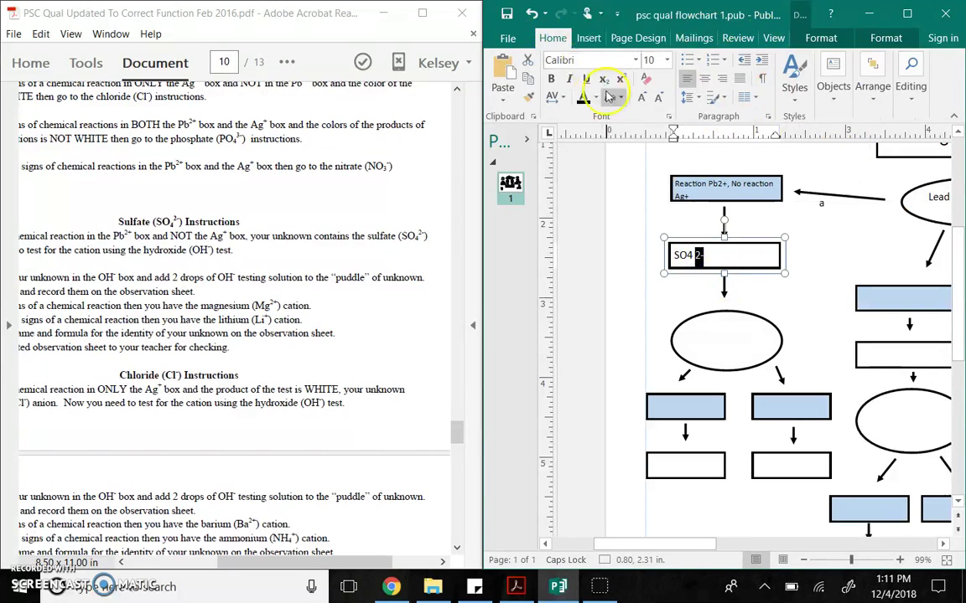
{"action": "left_click", "coordinate": [687, 254]}
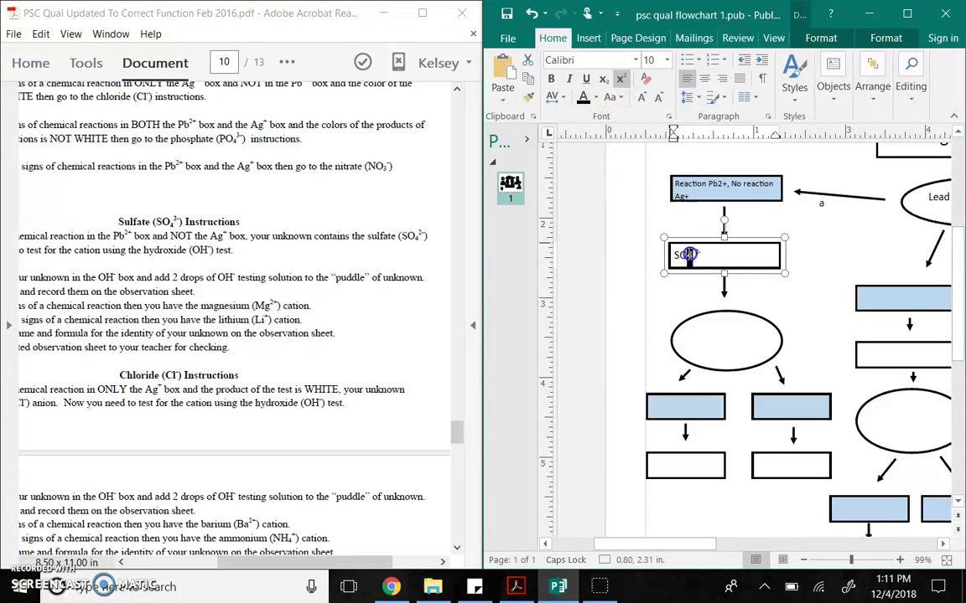
{"action": "left_click", "coordinate": [603, 78]}
{"action": "left_click", "coordinate": [624, 274]}
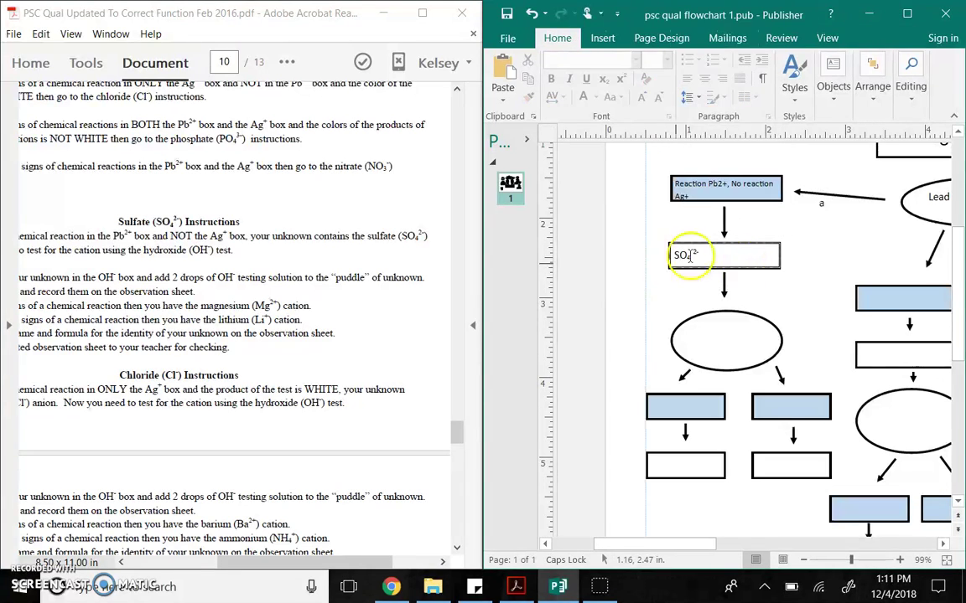
Enter "OH– TEST" in the oval below the SO4 2- box, following the booklet's Sulfate Instructions
{"action": "left_click_drag", "start_coordinate": [204, 278], "coordinate": [254, 280]}
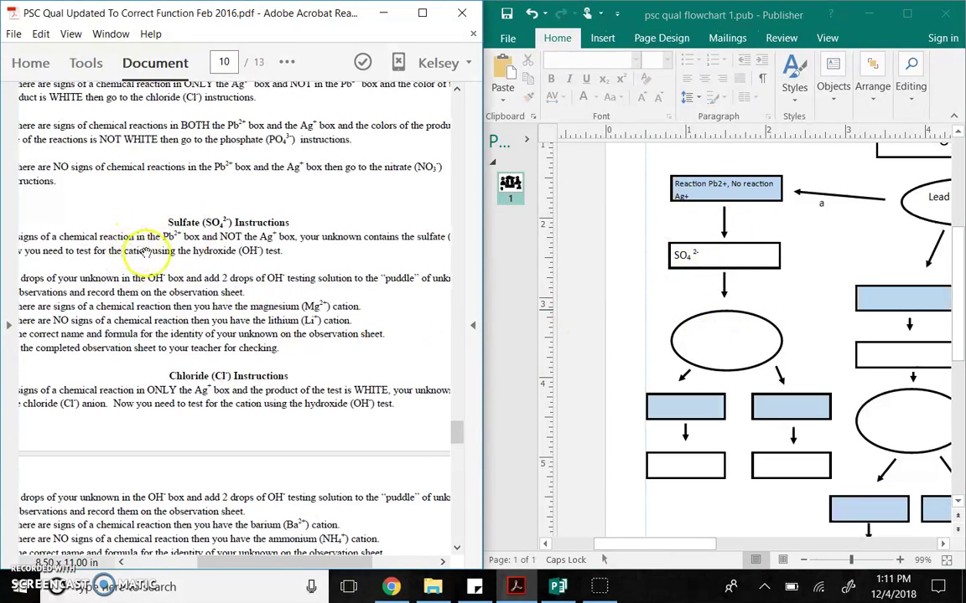
{"action": "left_click", "coordinate": [685, 328]}
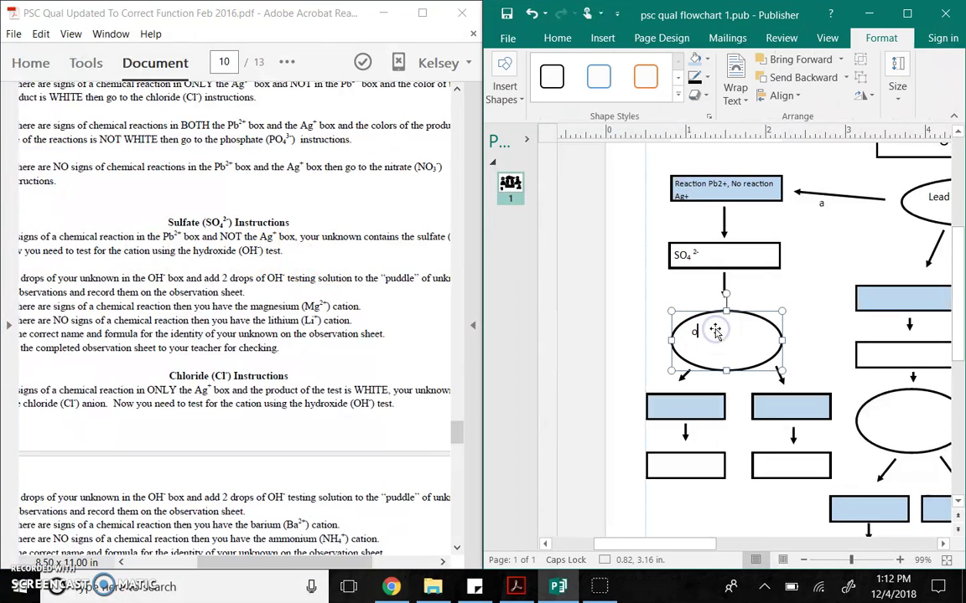
{"action": "type", "text": "oHoh"}
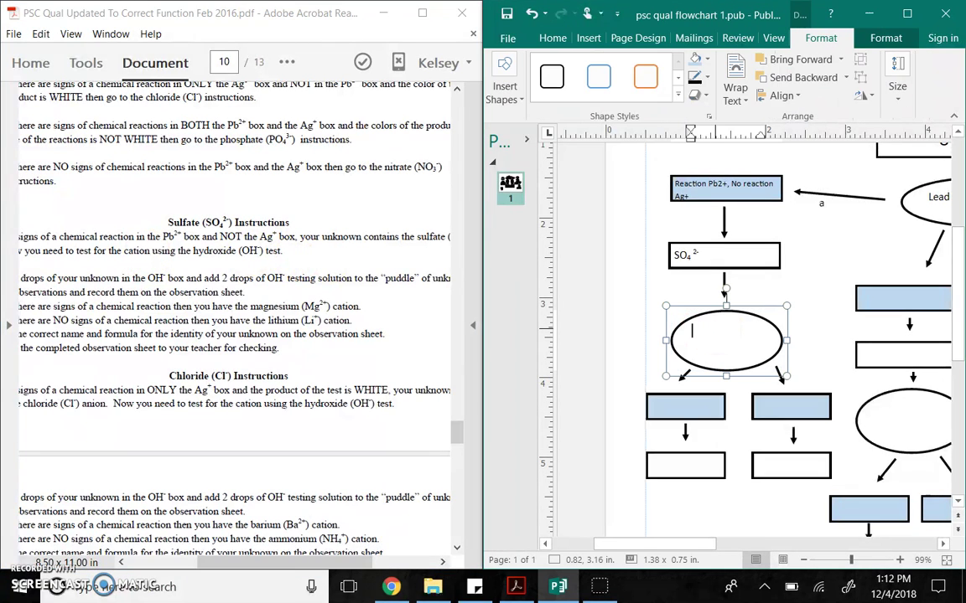
{"action": "key", "text": "Caps_Lock"}
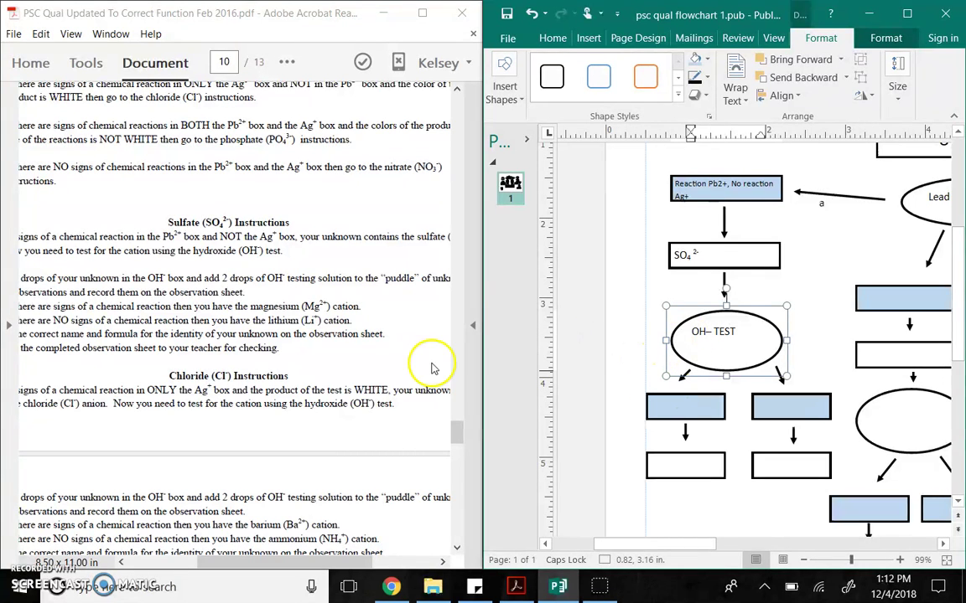
Check the sulfate outcomes in the PDF and add a text box labelled "A" beside the left arrow under the OH– TEST oval
{"action": "left_click", "coordinate": [188, 327]}
{"action": "scroll", "coordinate": [186, 325], "scroll_direction": "left", "scroll_amount": 2}
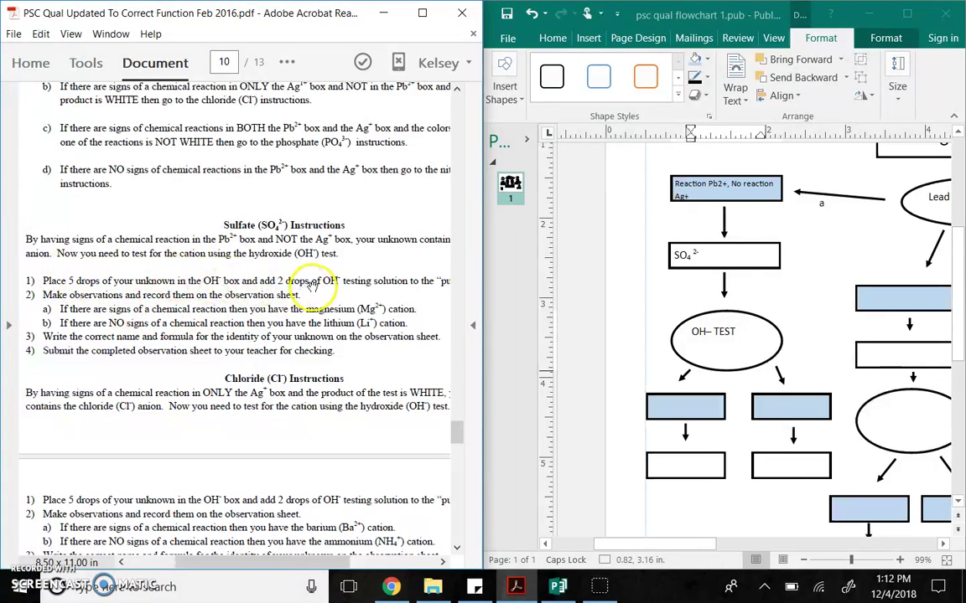
{"action": "scroll", "coordinate": [311, 296], "scroll_direction": "right", "scroll_amount": 2}
{"action": "scroll", "coordinate": [311, 296], "scroll_direction": "right", "scroll_amount": 1}
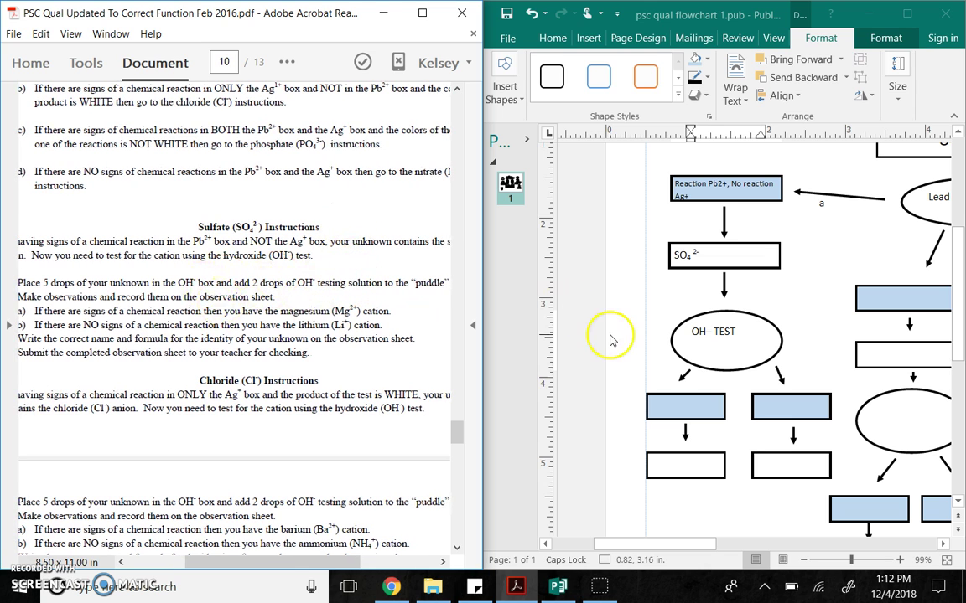
{"action": "left_click", "coordinate": [692, 412]}
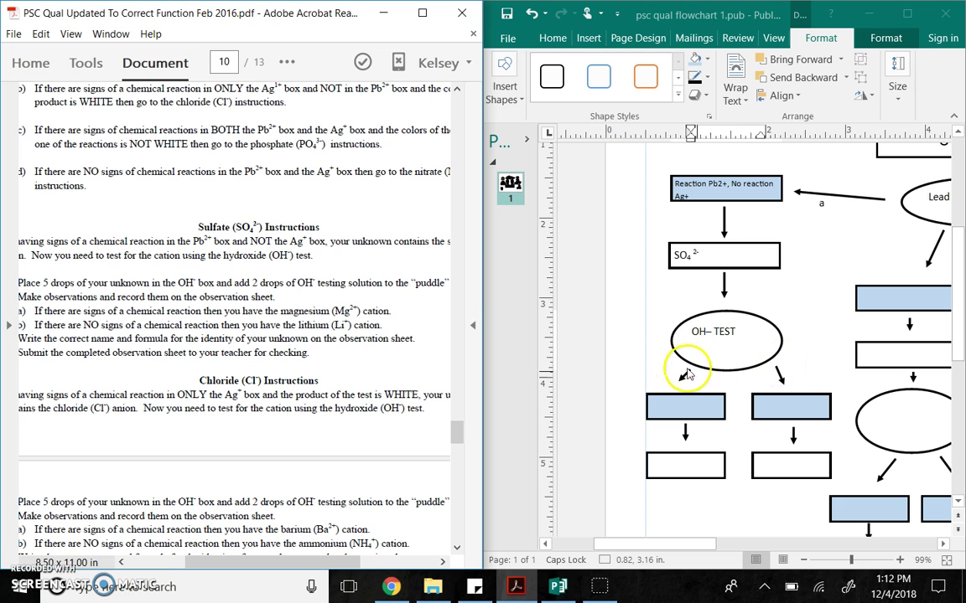
{"action": "left_click", "coordinate": [727, 335]}
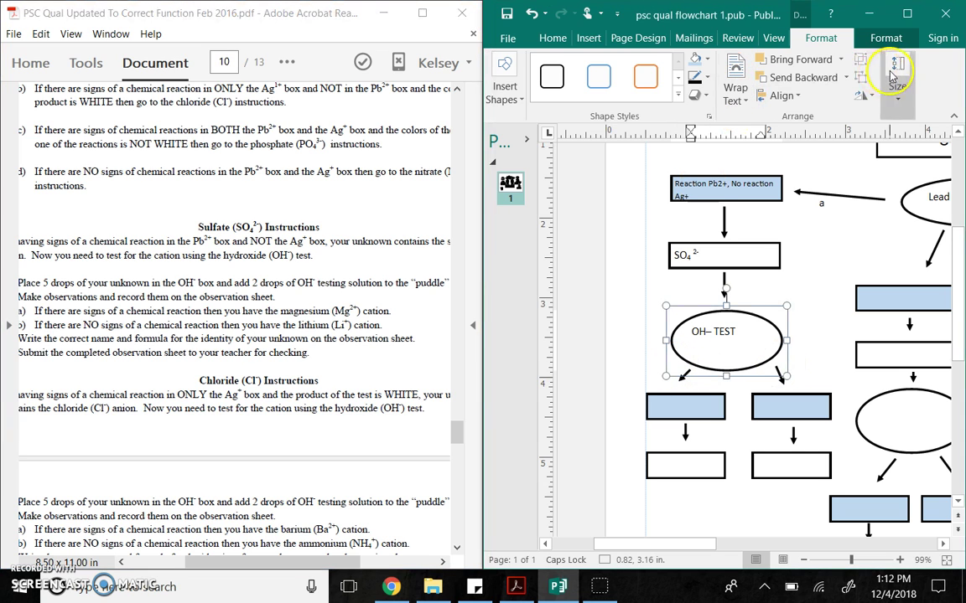
{"action": "left_click", "coordinate": [554, 37]}
{"action": "left_click", "coordinate": [835, 98]}
{"action": "left_click", "coordinate": [830, 142]}
{"action": "left_click", "coordinate": [655, 377]}
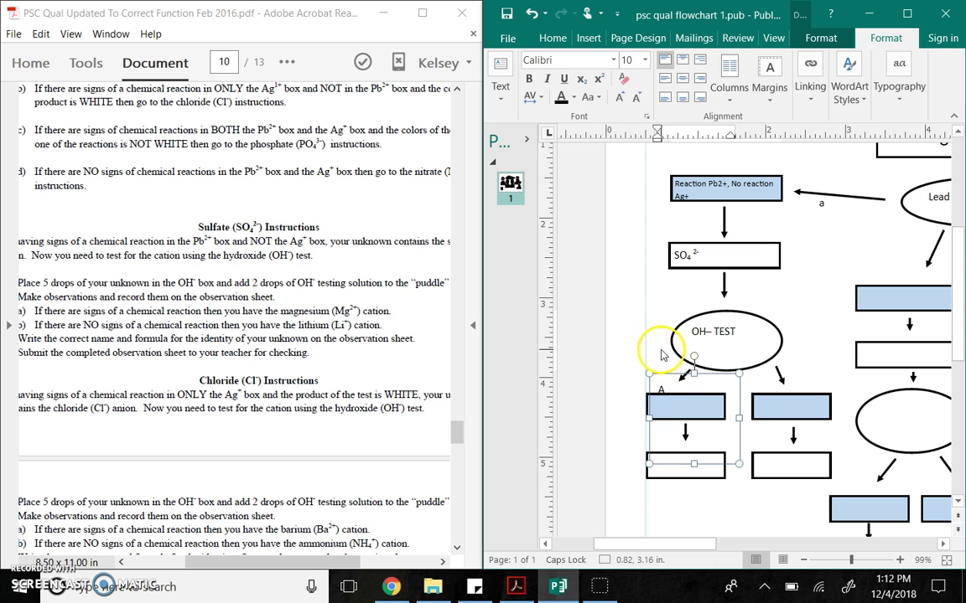
{"action": "left_click", "coordinate": [607, 254]}
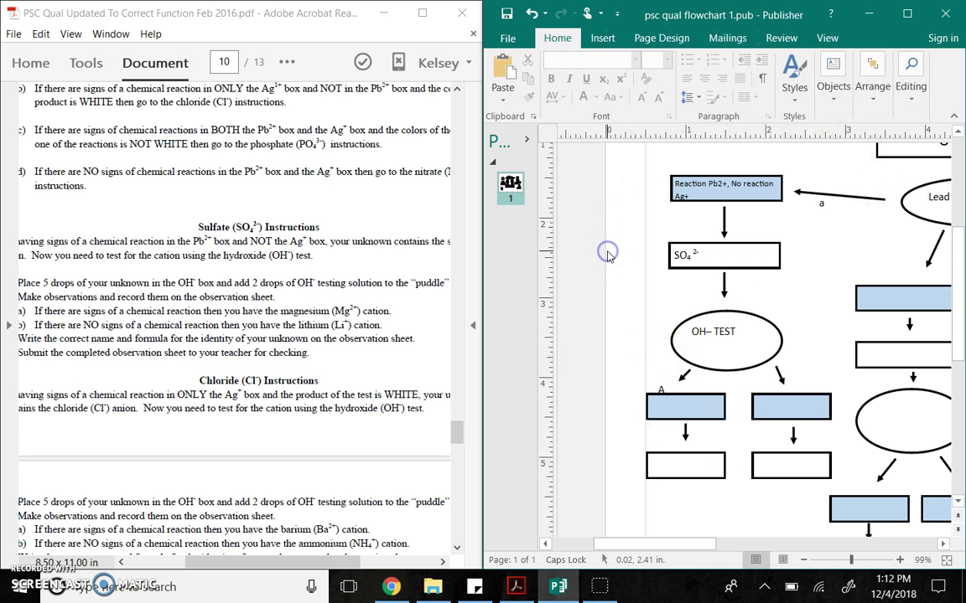
Add a text box labelled "b" beside the right arrow under the OH– TEST oval
{"action": "left_click", "coordinate": [833, 79]}
{"action": "left_click", "coordinate": [779, 153]}
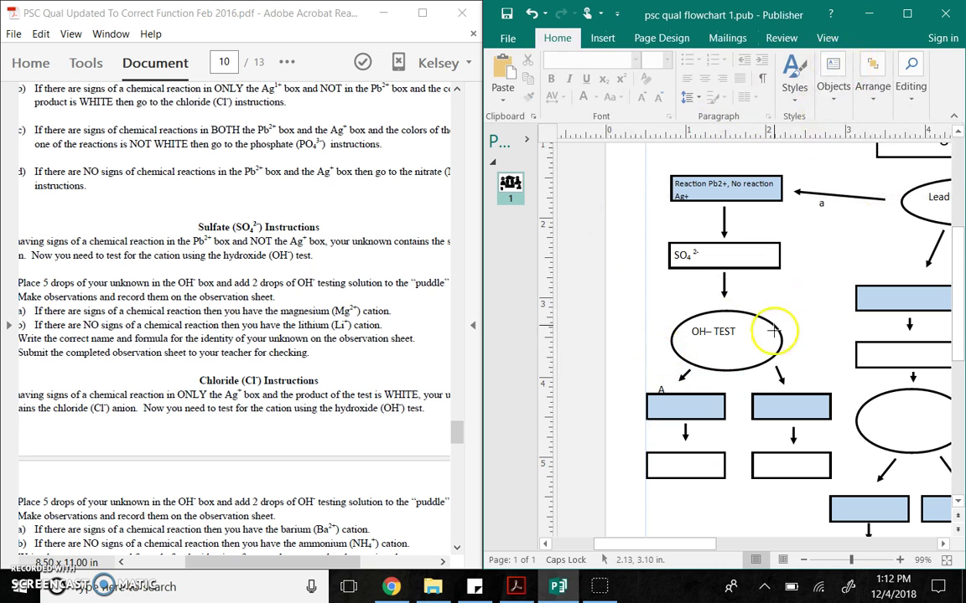
{"action": "left_click_drag", "start_coordinate": [788, 363], "coordinate": [876, 453]}
{"action": "type", "text": "b"}
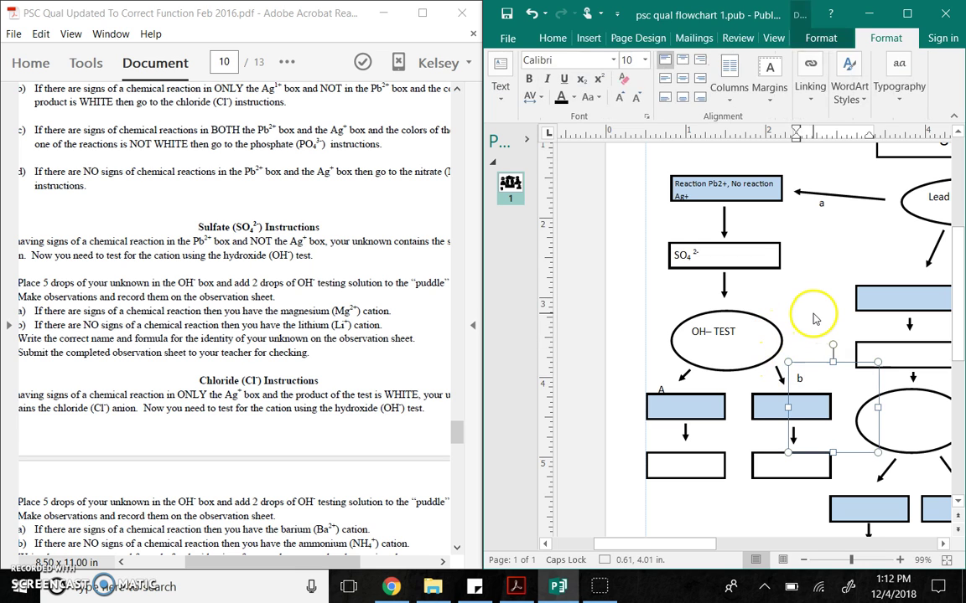
{"action": "left_click", "coordinate": [596, 328]}
Enter "RXN" over the blue box in the A text box and extend that text box down past the white box below
{"action": "left_click", "coordinate": [667, 404]}
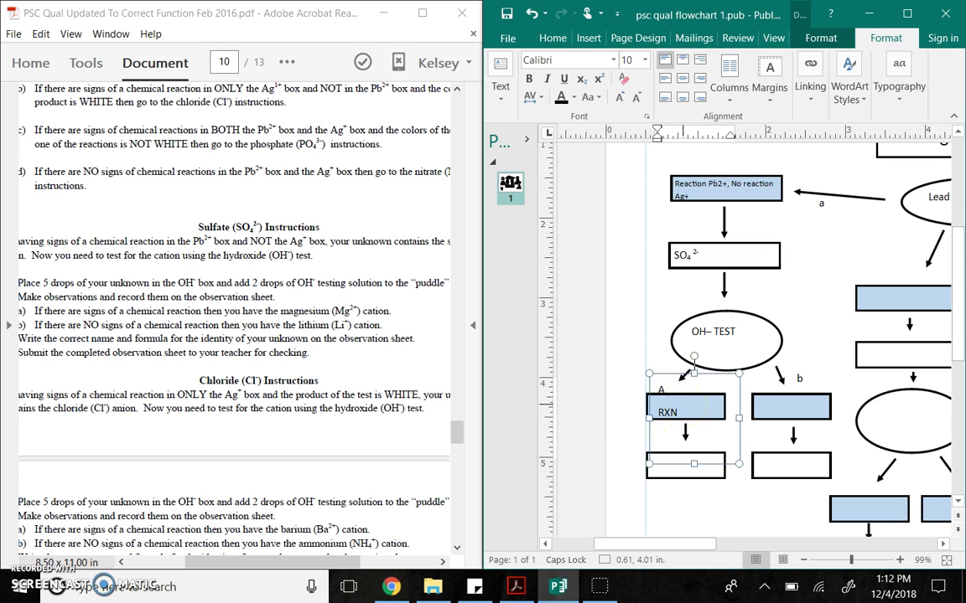
{"action": "left_click", "coordinate": [694, 464]}
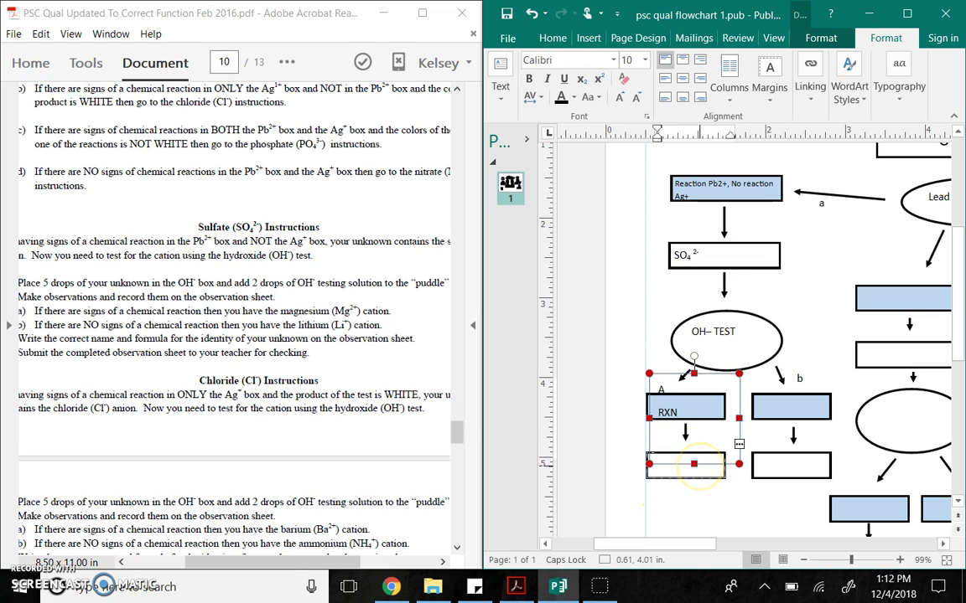
{"action": "left_click_drag", "start_coordinate": [694, 463], "coordinate": [689, 487]}
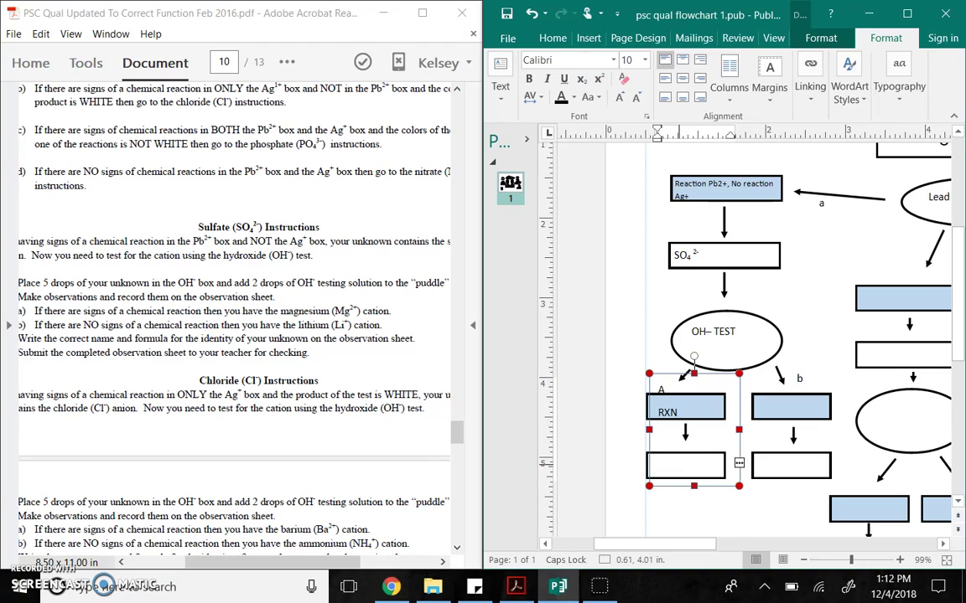
{"action": "left_click_drag", "start_coordinate": [694, 486], "coordinate": [686, 521]}
Enter "Mg2+" over the white box under RXN and the compound "Mg(SO4)" beneath it in the same text box
{"action": "left_click", "coordinate": [690, 468]}
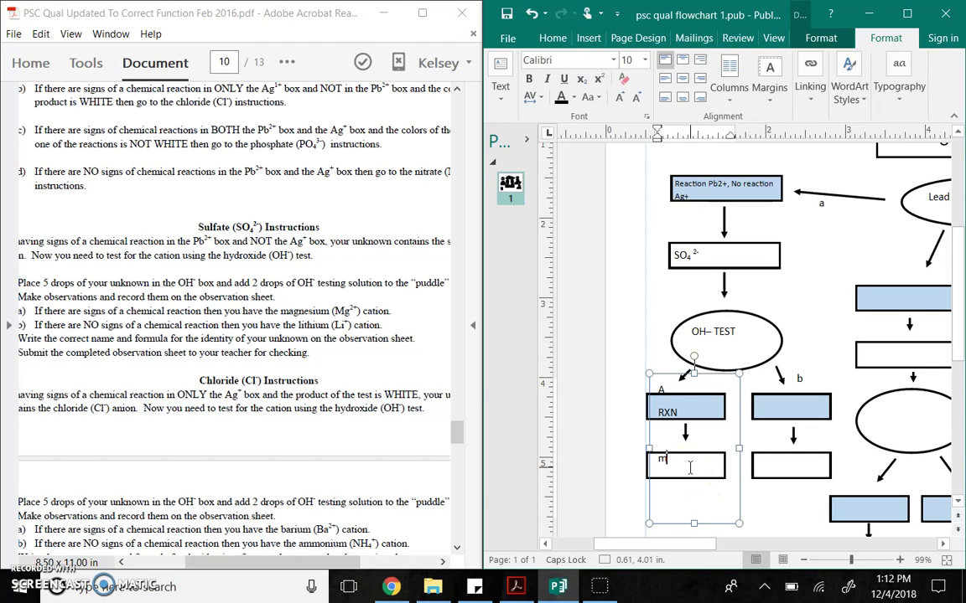
{"action": "key", "text": "BackSpace"}
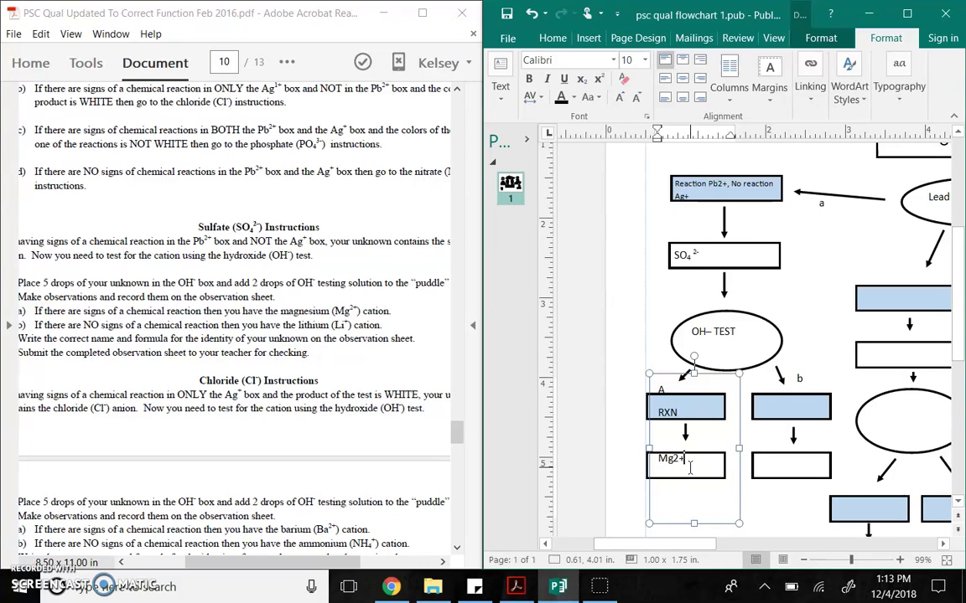
{"action": "left_click", "coordinate": [688, 253]}
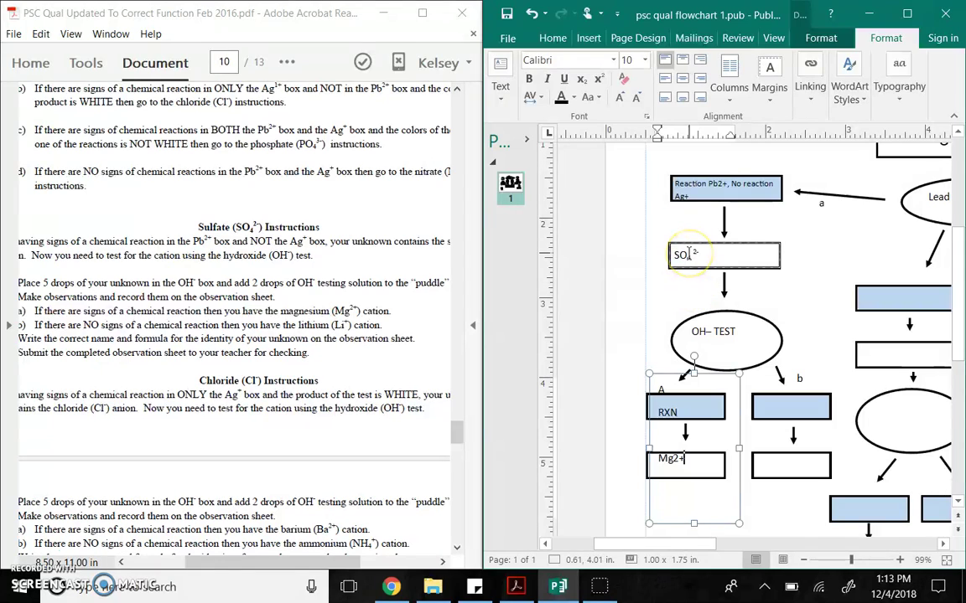
{"action": "left_click", "coordinate": [670, 457]}
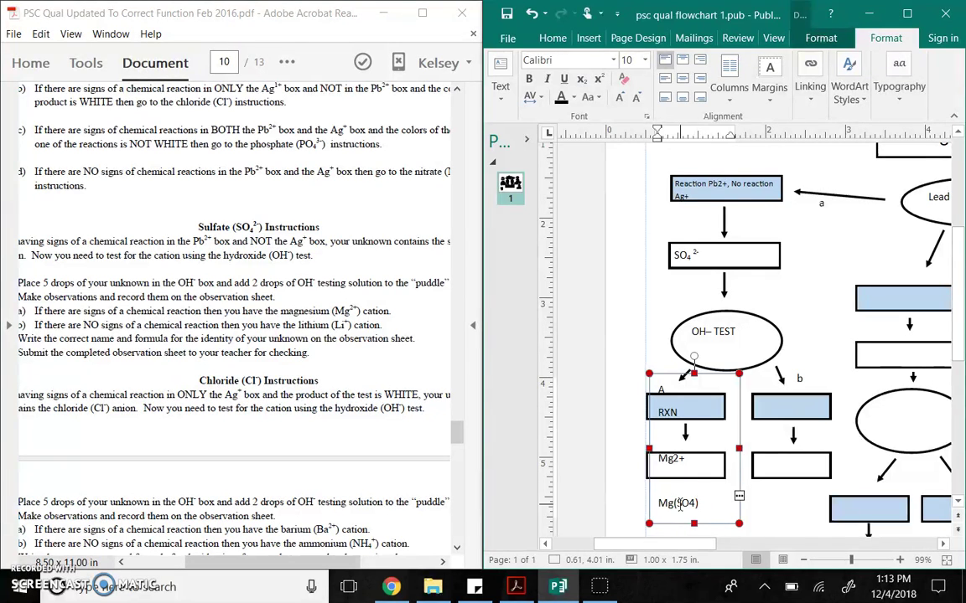
Enter "No rxn" in the blue box at arrow b under the OH– TEST oval
{"action": "left_click", "coordinate": [766, 407]}
{"action": "left_click", "coordinate": [773, 406]}
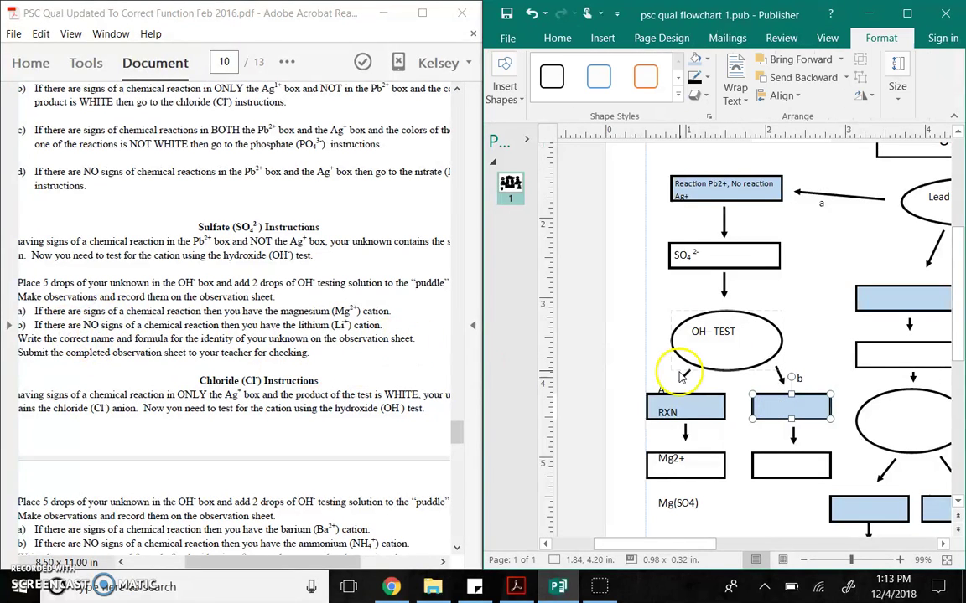
{"action": "left_click", "coordinate": [785, 414]}
{"action": "type", "text": "No rxn"}
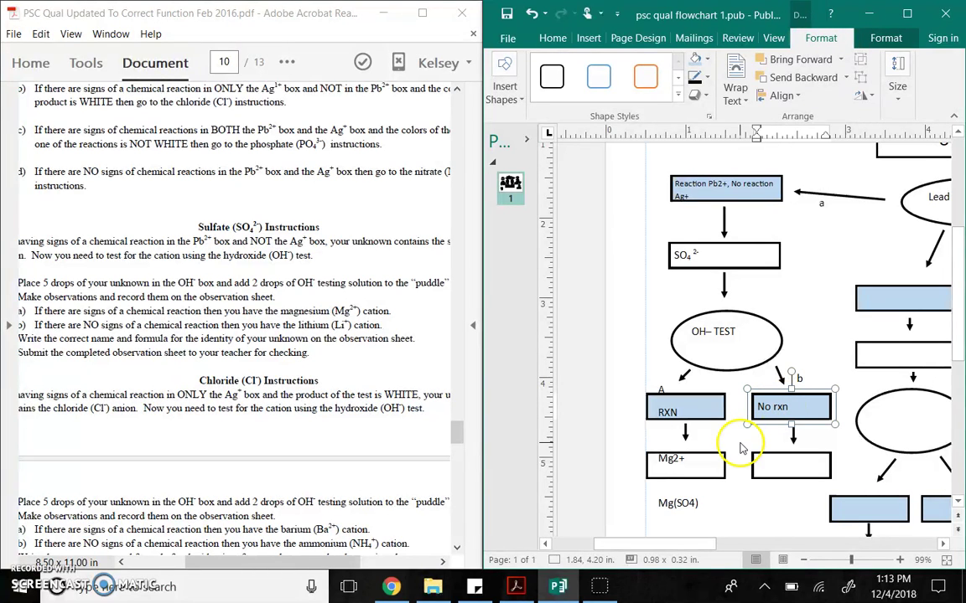
Try extending the blue "No rxn" box down past the white box below it, and undo the resizing
{"action": "left_click", "coordinate": [787, 431]}
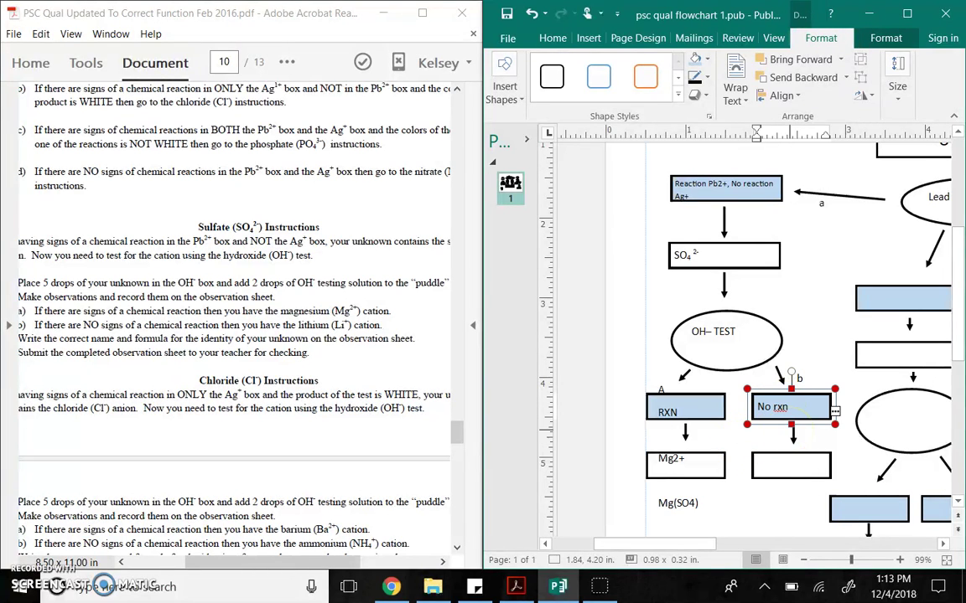
{"action": "left_click", "coordinate": [792, 426]}
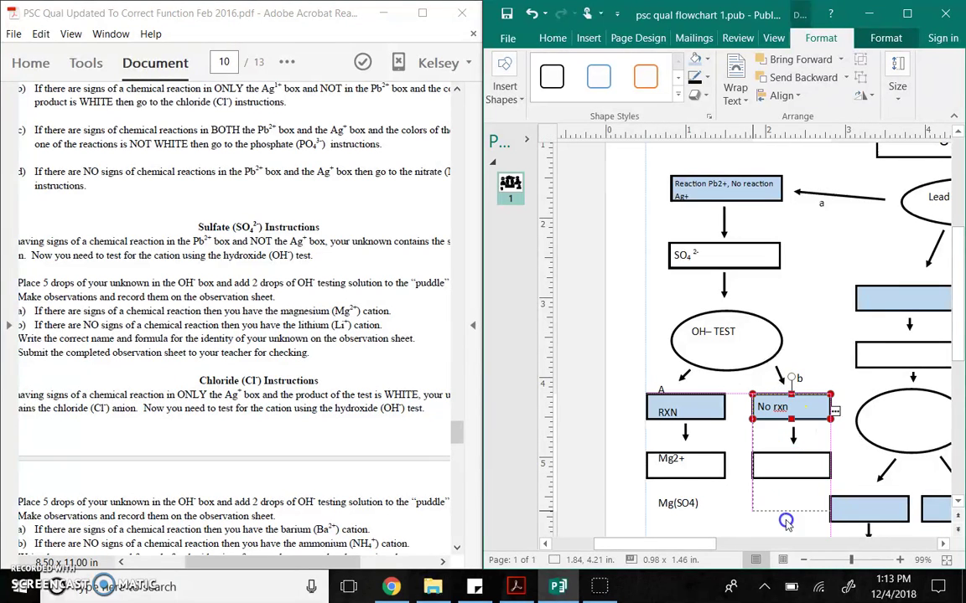
{"action": "left_click_drag", "start_coordinate": [791, 426], "coordinate": [792, 512]}
{"action": "left_click", "coordinate": [767, 467]}
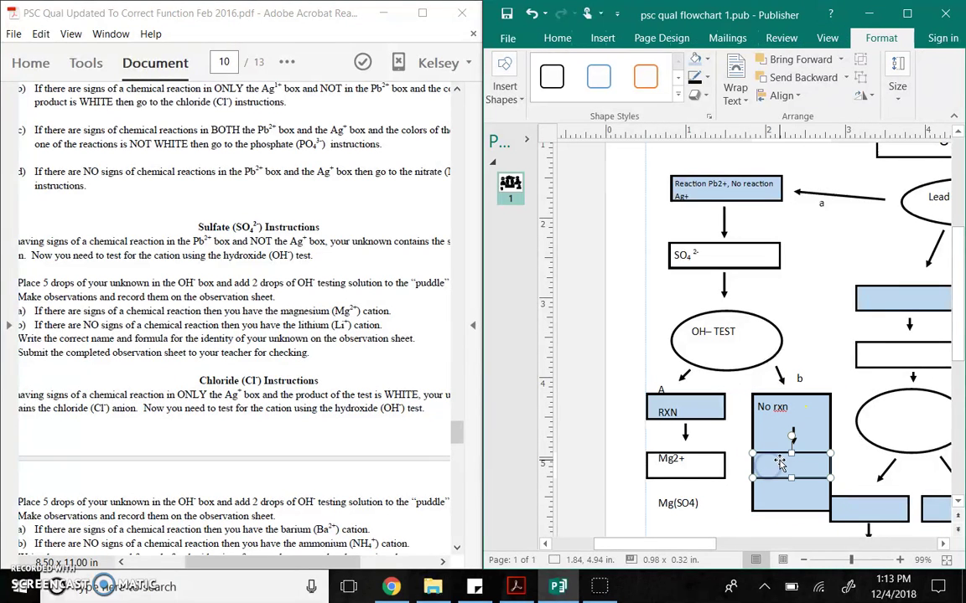
{"action": "key", "text": "ctrl+z"}
Add a text box over the white box under "No rxn", enter "Li+" and shift the text box slightly to fit
{"action": "left_click", "coordinate": [801, 403]}
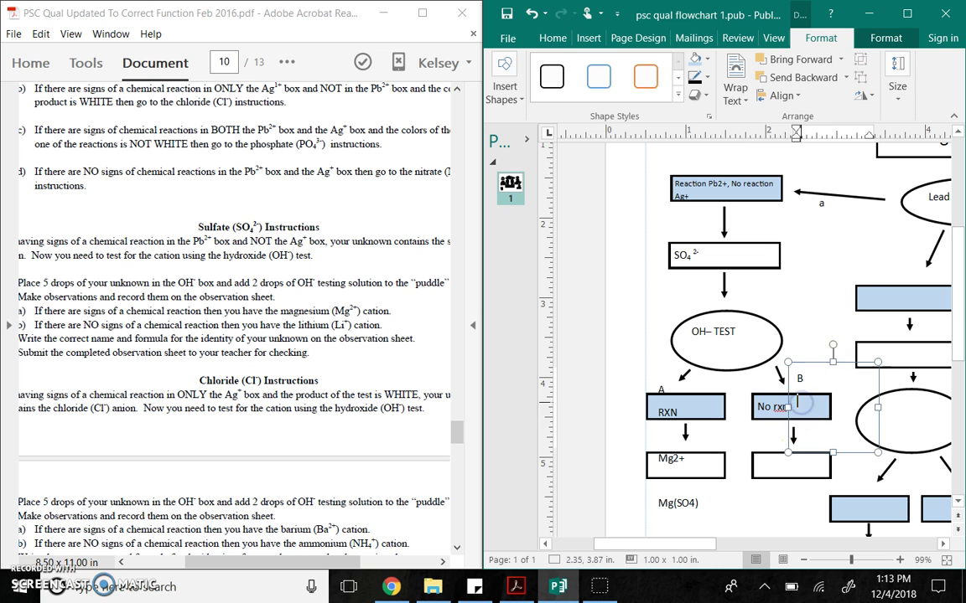
{"action": "left_click", "coordinate": [761, 405]}
{"action": "left_click", "coordinate": [748, 425]}
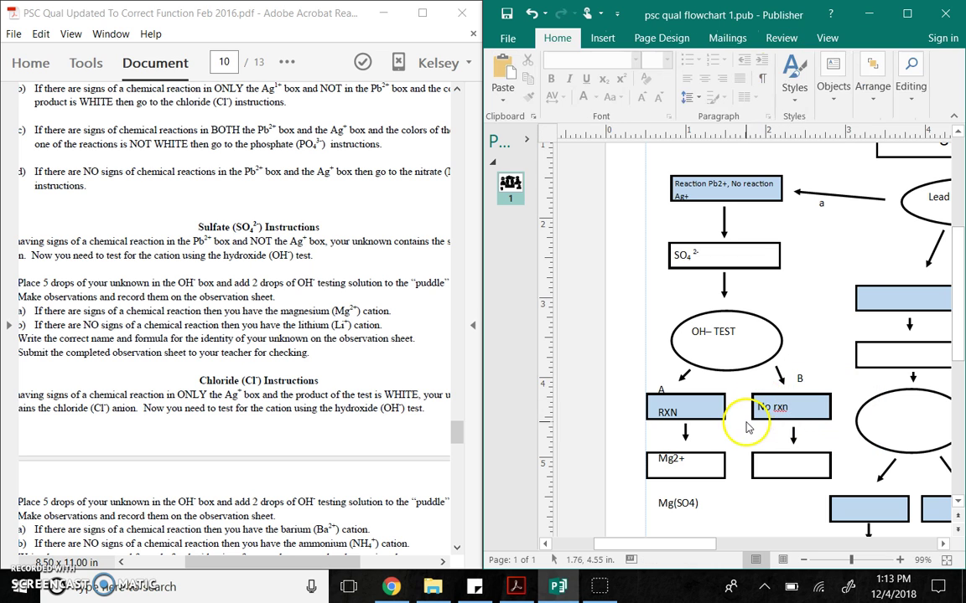
{"action": "left_click", "coordinate": [830, 74]}
{"action": "left_click", "coordinate": [826, 134]}
{"action": "left_click", "coordinate": [745, 449]}
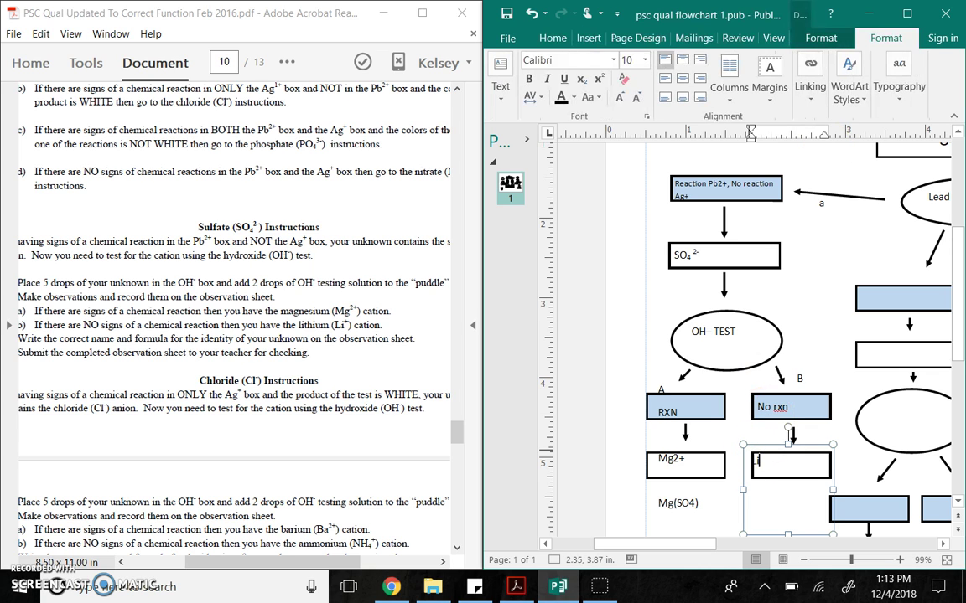
{"action": "left_click_drag", "start_coordinate": [766, 453], "coordinate": [773, 449]}
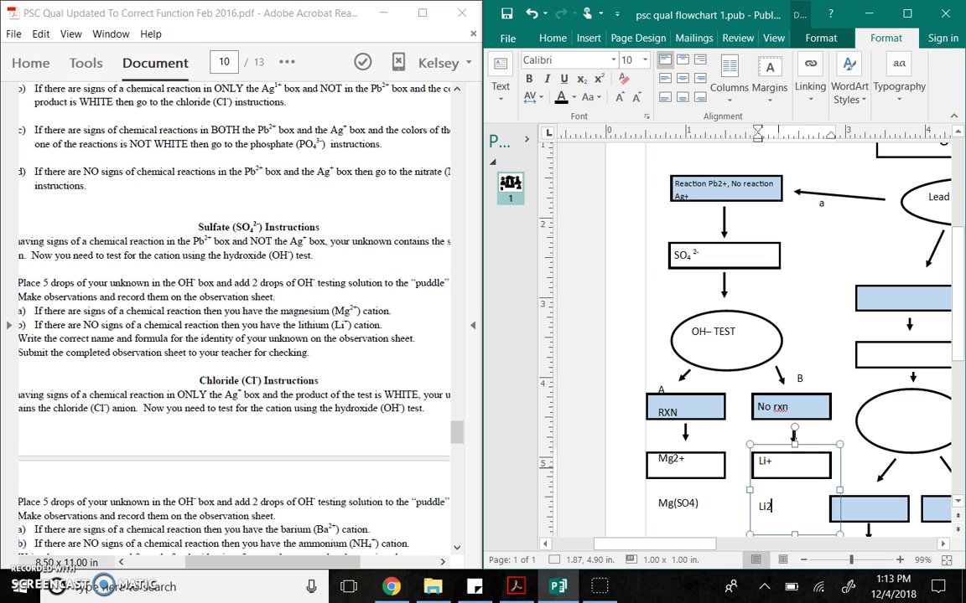
Enter the compound "Li2(SO4)" beneath Li+ in the same text box, with the 2 and the 4 as subscripts
{"action": "left_click", "coordinate": [584, 80]}
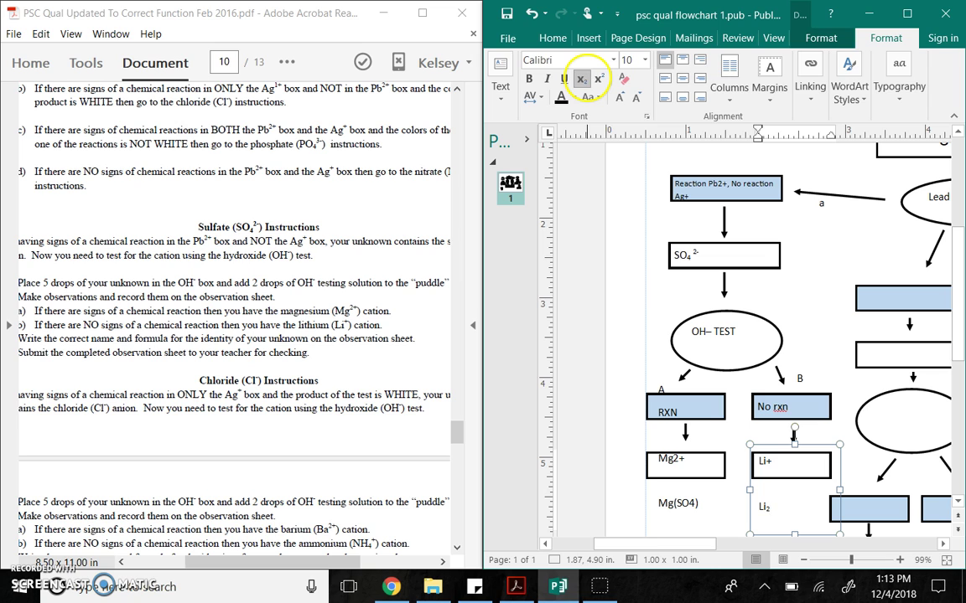
{"action": "left_click", "coordinate": [579, 81]}
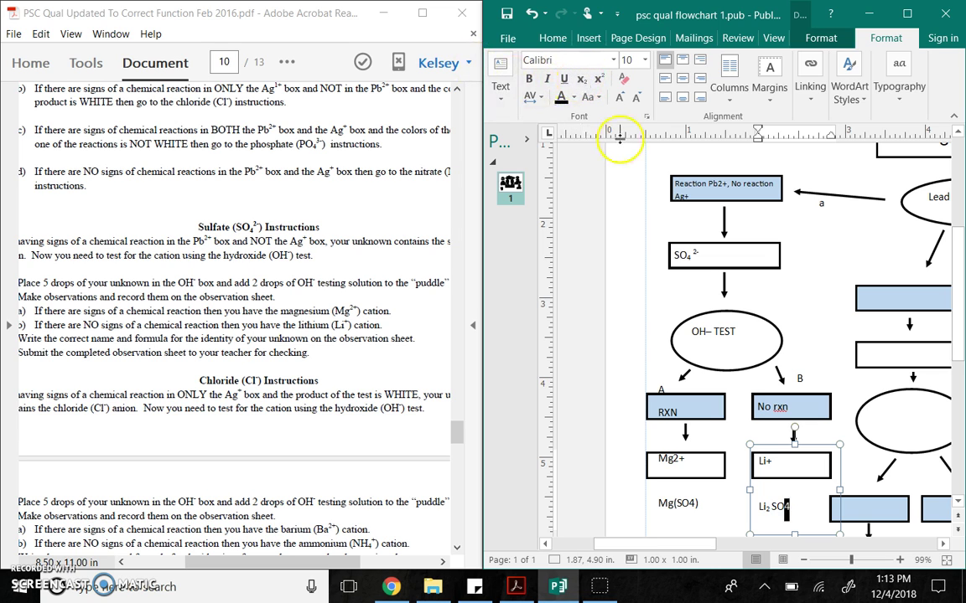
{"action": "left_click", "coordinate": [581, 80]}
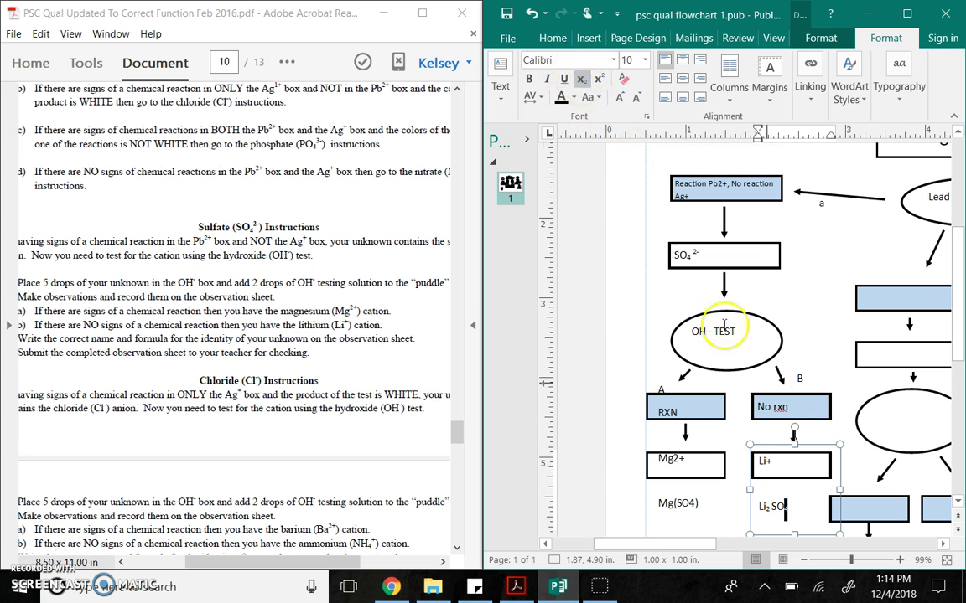
{"action": "left_click", "coordinate": [801, 498]}
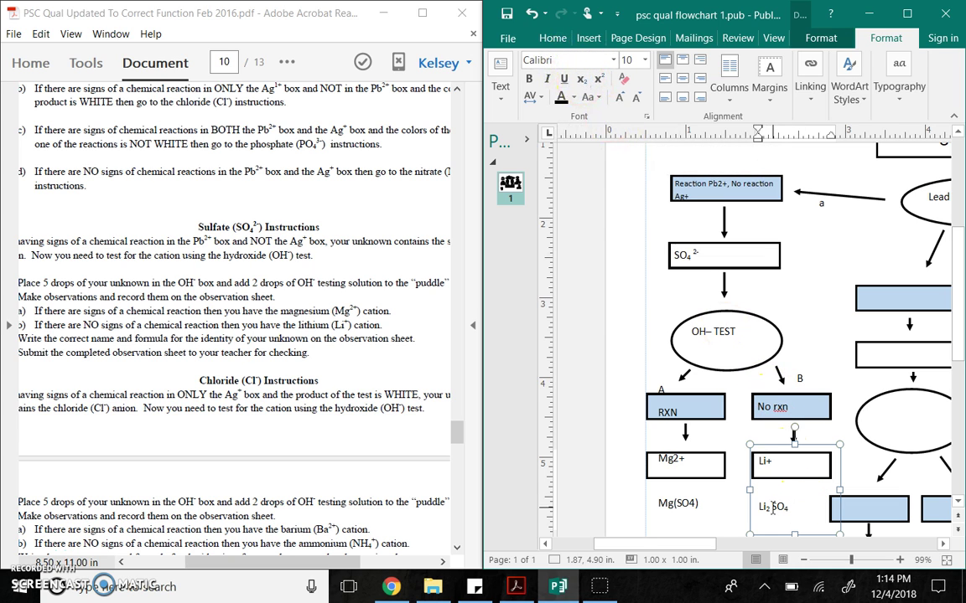
{"action": "left_click", "coordinate": [796, 512]}
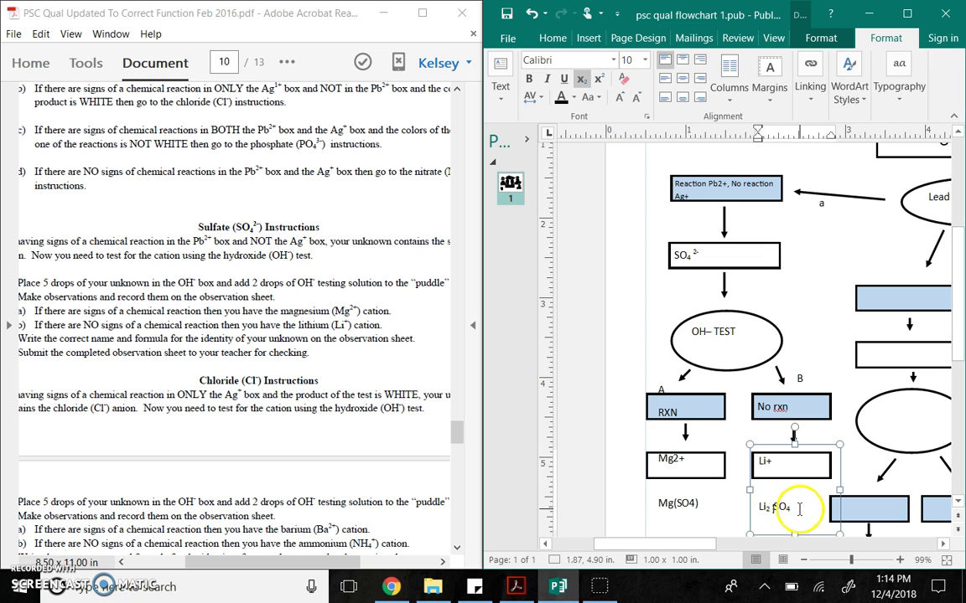
{"action": "left_click", "coordinate": [621, 493]}
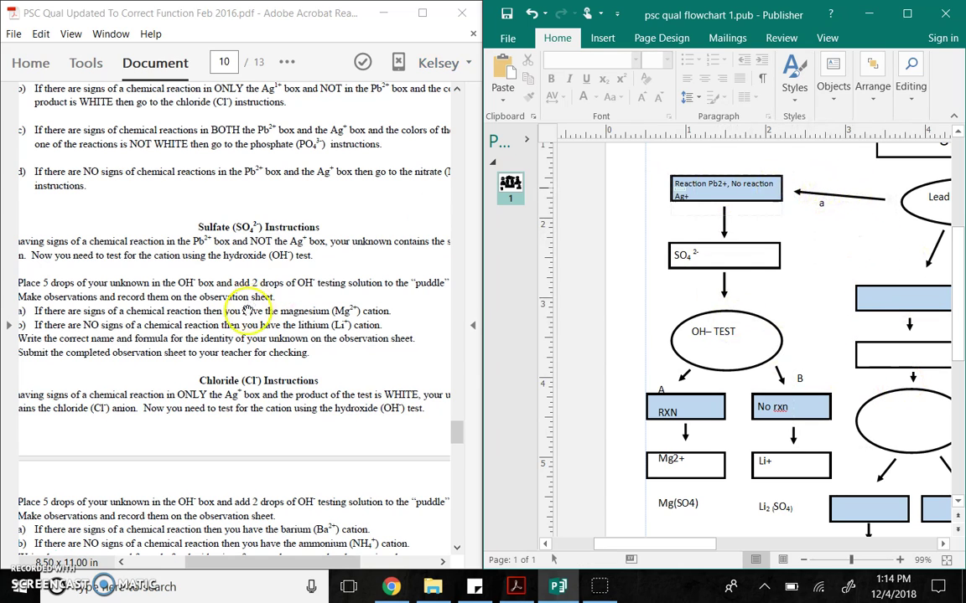
Look through the booklet to the Qual Observation Form and examine its test rows, compound fields and possible ions list
{"action": "scroll", "coordinate": [224, 409], "scroll_direction": "down", "scroll_amount": 5}
{"action": "scroll", "coordinate": [249, 449], "scroll_direction": "down", "scroll_amount": 12}
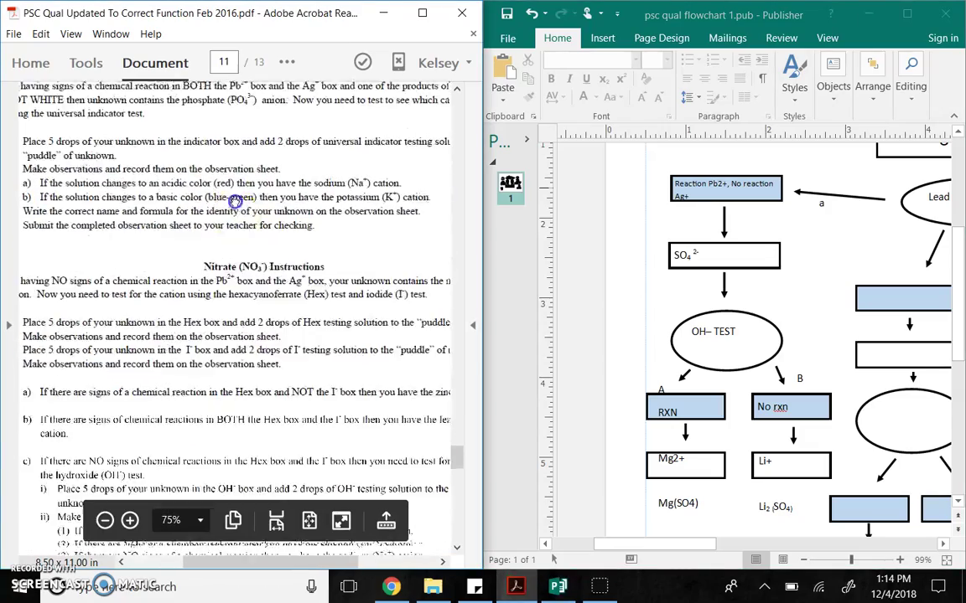
{"action": "scroll", "coordinate": [269, 331], "scroll_direction": "down", "scroll_amount": 4}
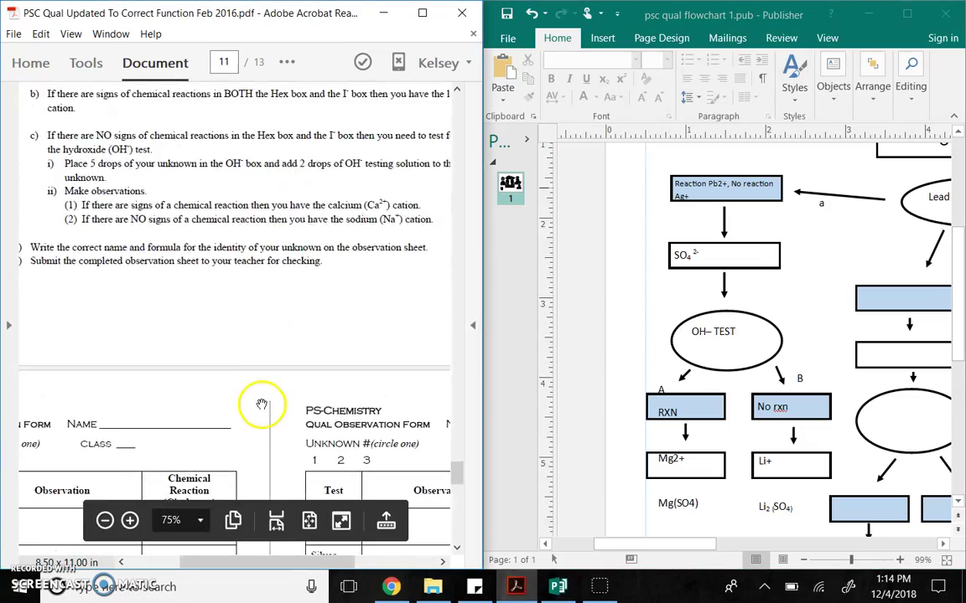
{"action": "left_click_drag", "start_coordinate": [262, 405], "coordinate": [368, 178]}
{"action": "scroll", "coordinate": [223, 233], "scroll_direction": "down", "scroll_amount": 2}
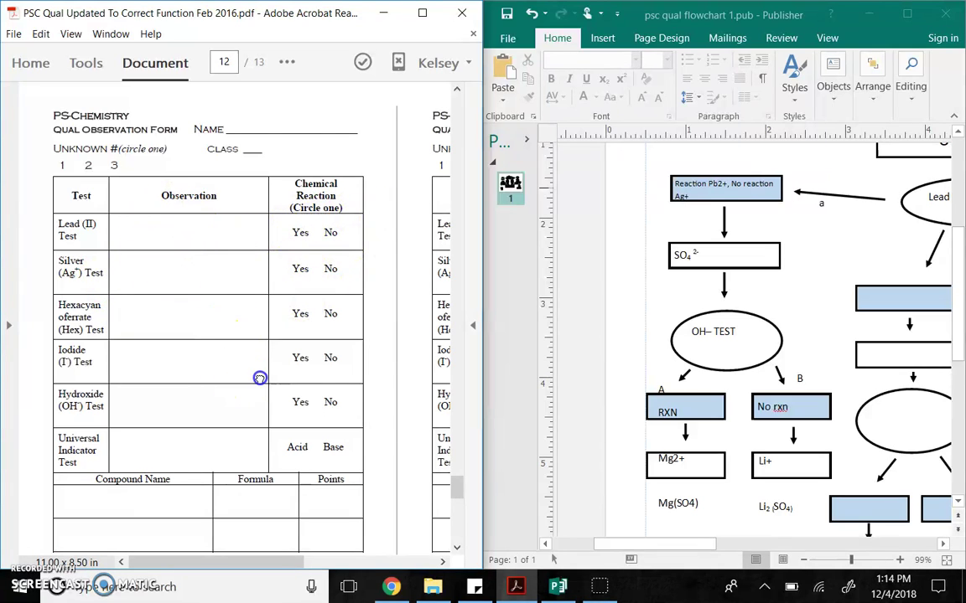
{"action": "scroll", "coordinate": [261, 369], "scroll_direction": "down", "scroll_amount": 1}
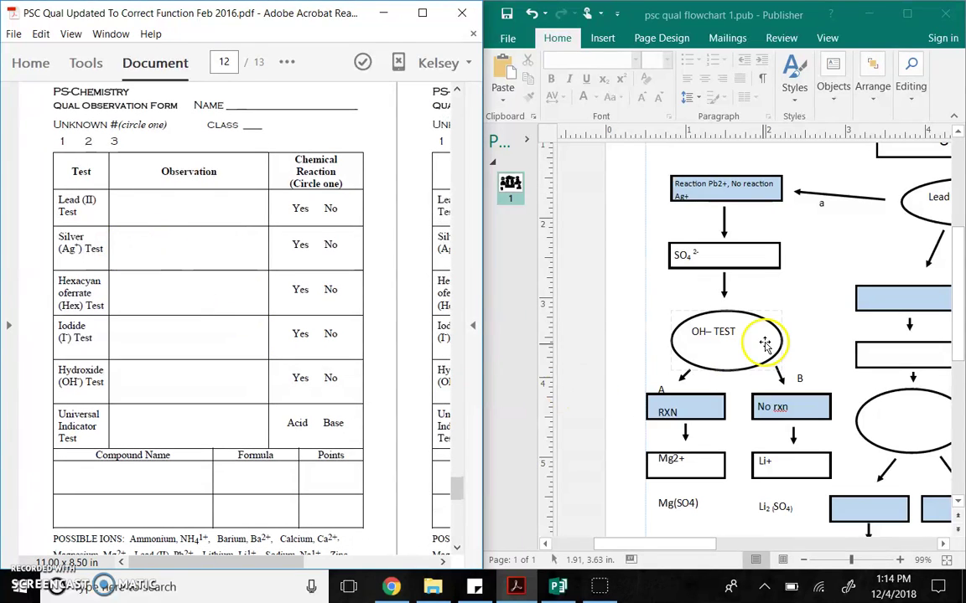
{"action": "left_click", "coordinate": [715, 330]}
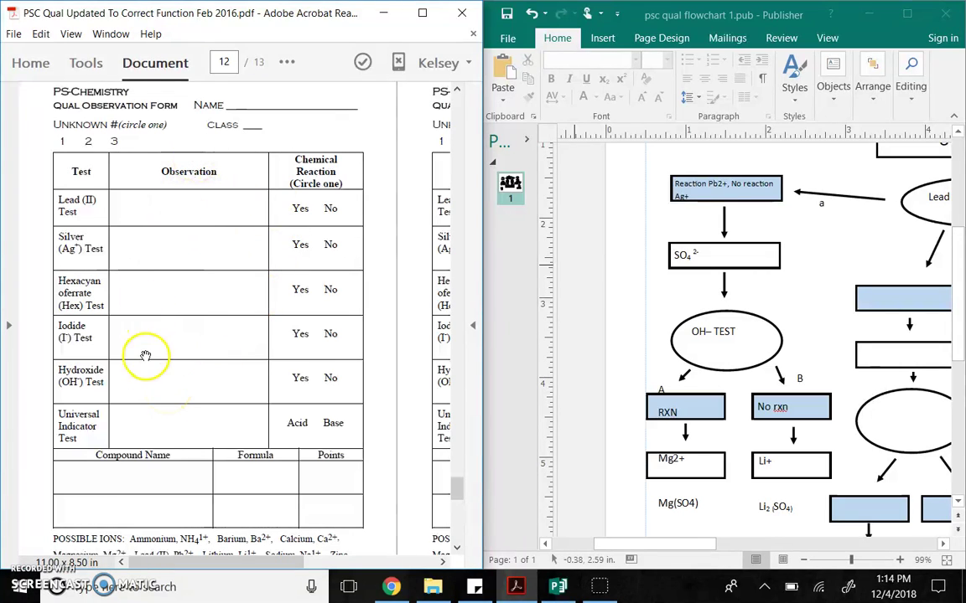
{"action": "scroll", "coordinate": [194, 368], "scroll_direction": "down", "scroll_amount": 2}
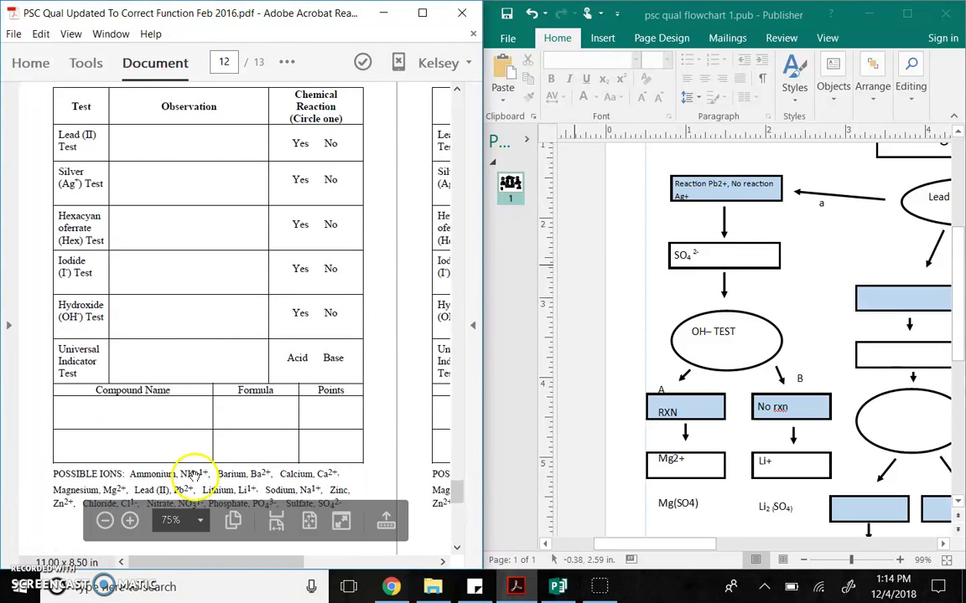
{"action": "scroll", "coordinate": [256, 444], "scroll_direction": "down", "scroll_amount": 3}
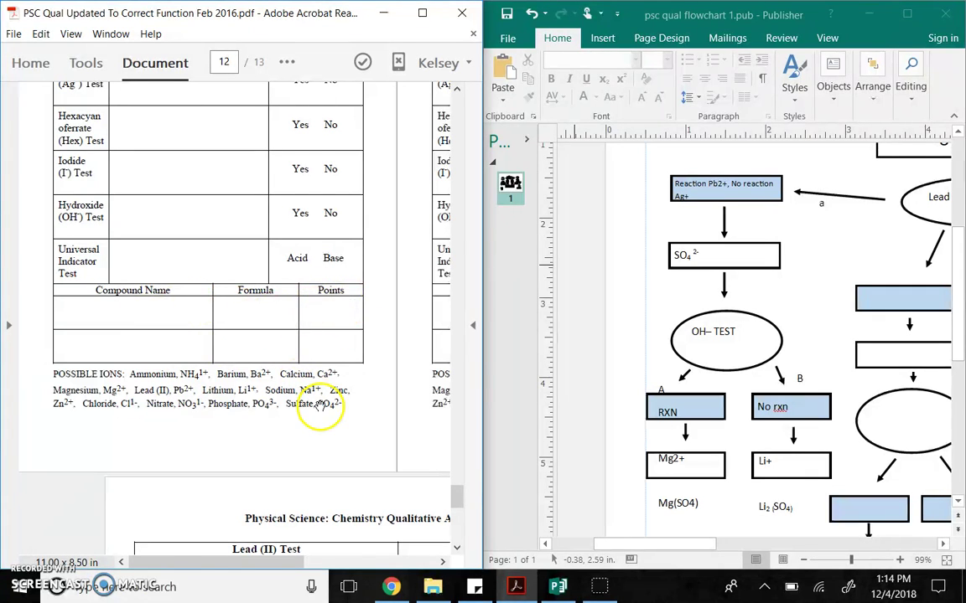
Examine the Chemistry Qualitative Analysis Testing Grid on the booklet's last page, including the Lead (II) and Hex test boxes
{"action": "left_click_drag", "start_coordinate": [321, 405], "coordinate": [330, 223]}
{"action": "scroll", "coordinate": [204, 403], "scroll_direction": "down", "scroll_amount": 2}
{"action": "scroll", "coordinate": [205, 403], "scroll_direction": "right", "scroll_amount": 2}
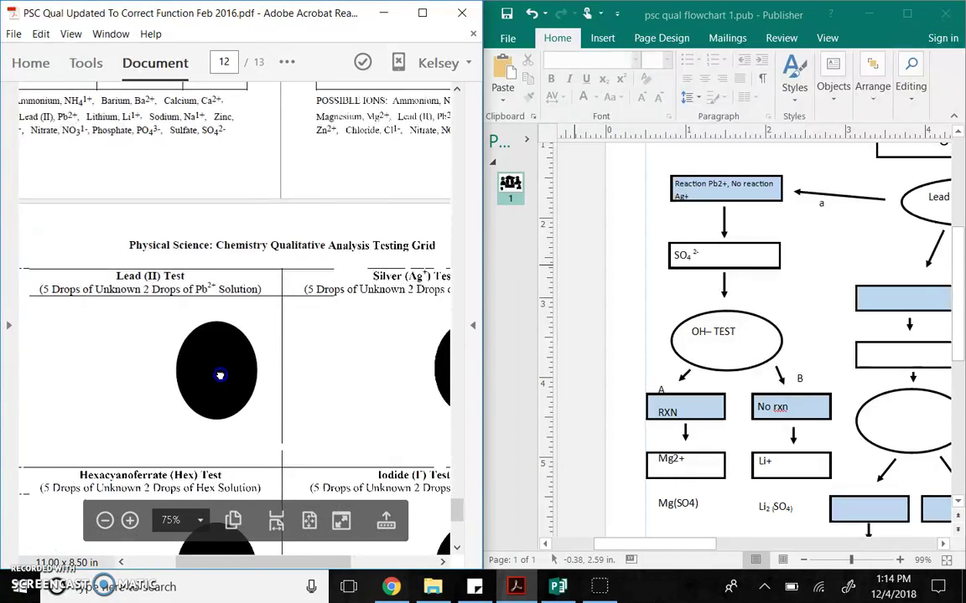
{"action": "left_click_drag", "start_coordinate": [219, 372], "coordinate": [241, 291]}
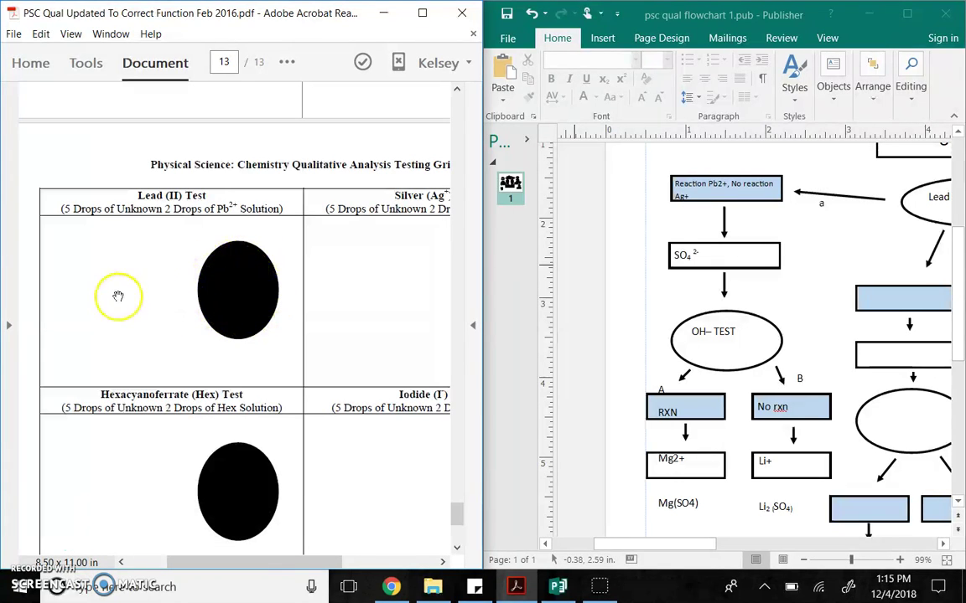
Add a text box labelled "b" beside the second arrow, running down from the Lead (II) and Ag+ Test oval
{"action": "scroll", "coordinate": [254, 155], "scroll_direction": "up", "scroll_amount": 3}
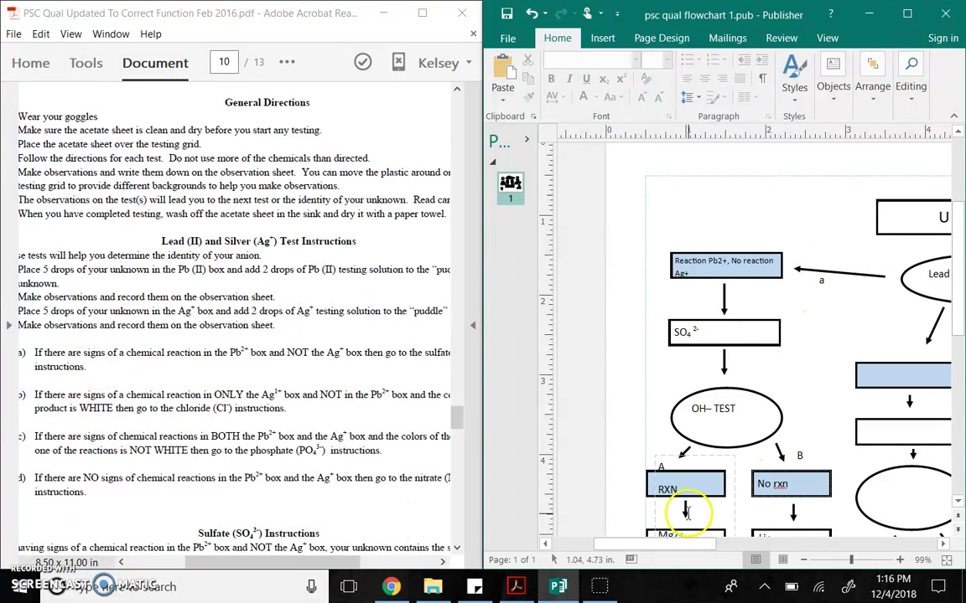
{"action": "left_click_drag", "start_coordinate": [672, 544], "coordinate": [744, 549]}
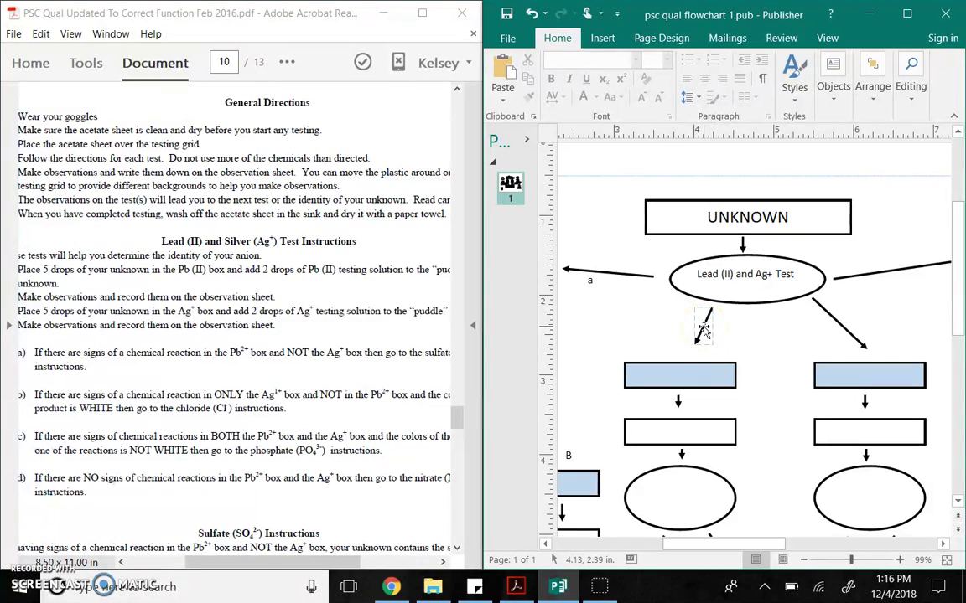
{"action": "left_click", "coordinate": [710, 334]}
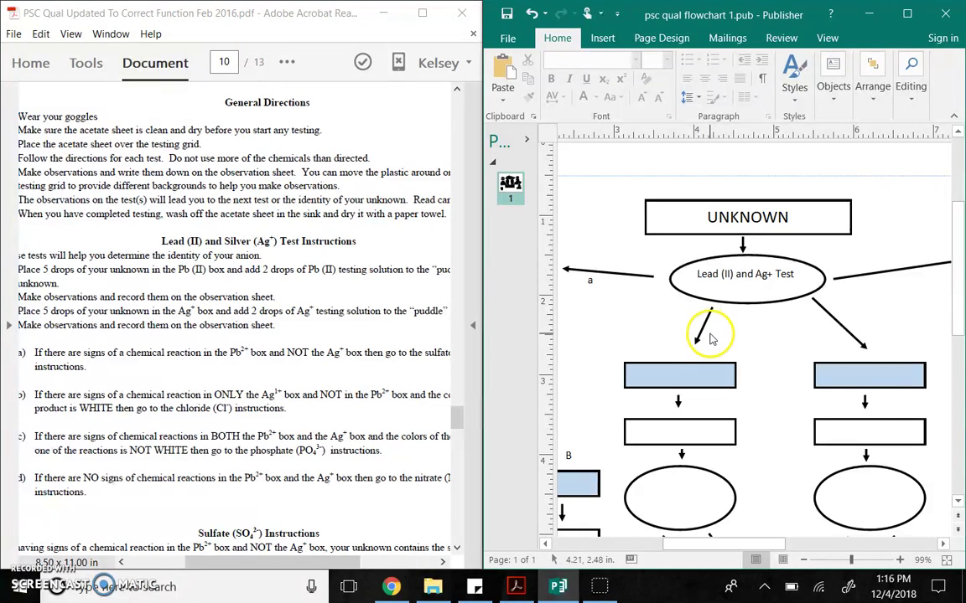
{"action": "left_click", "coordinate": [592, 288]}
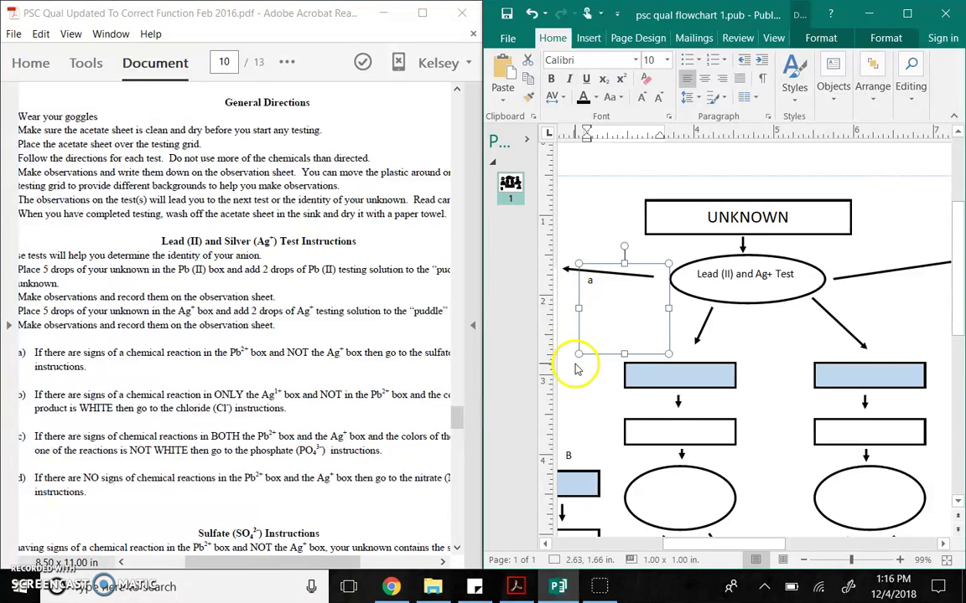
{"action": "left_click_drag", "start_coordinate": [739, 543], "coordinate": [699, 543]}
{"action": "left_click", "coordinate": [859, 336]}
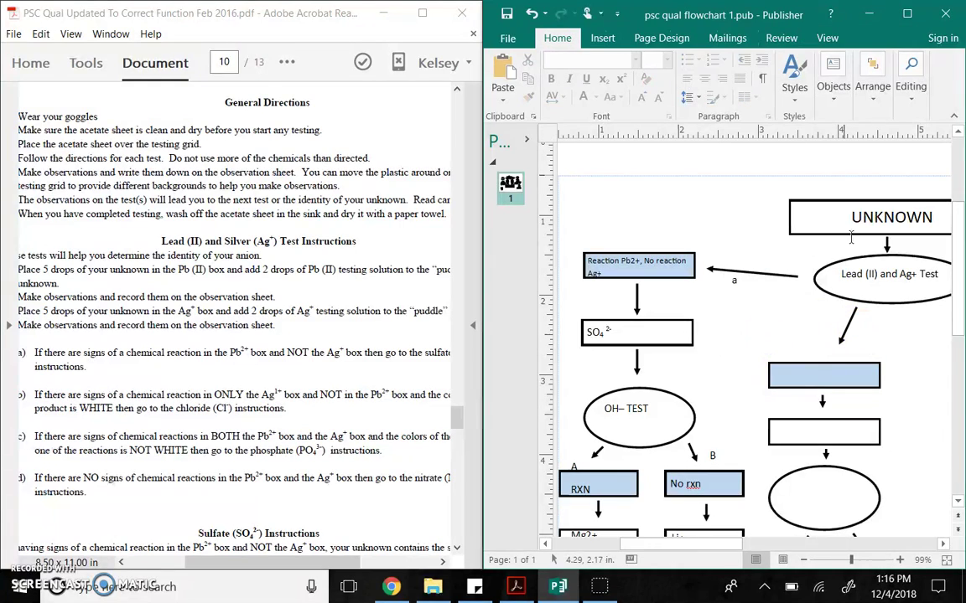
{"action": "left_click", "coordinate": [832, 77]}
{"action": "left_click", "coordinate": [835, 156]}
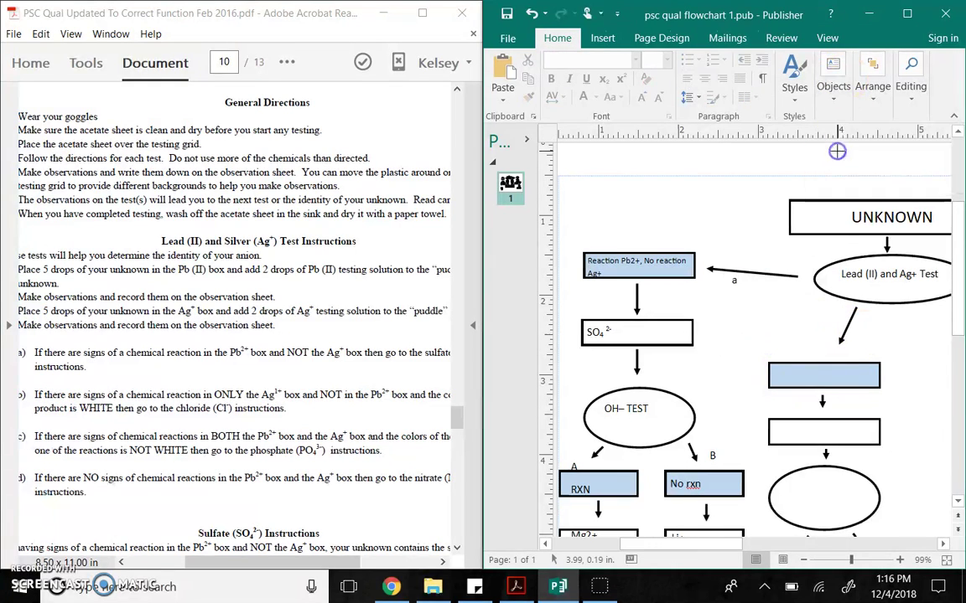
{"action": "left_click", "coordinate": [857, 316]}
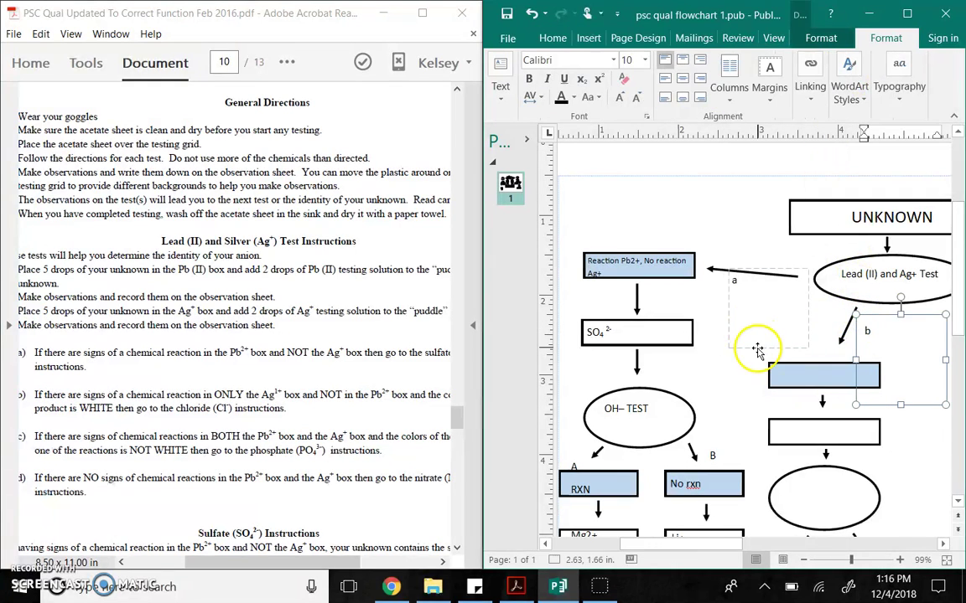
{"action": "left_click", "coordinate": [739, 379]}
Check the booklet's Chloride instructions against the flowchart's empty branch under arrow b, and review the flowchart's key
{"action": "left_click", "coordinate": [794, 380]}
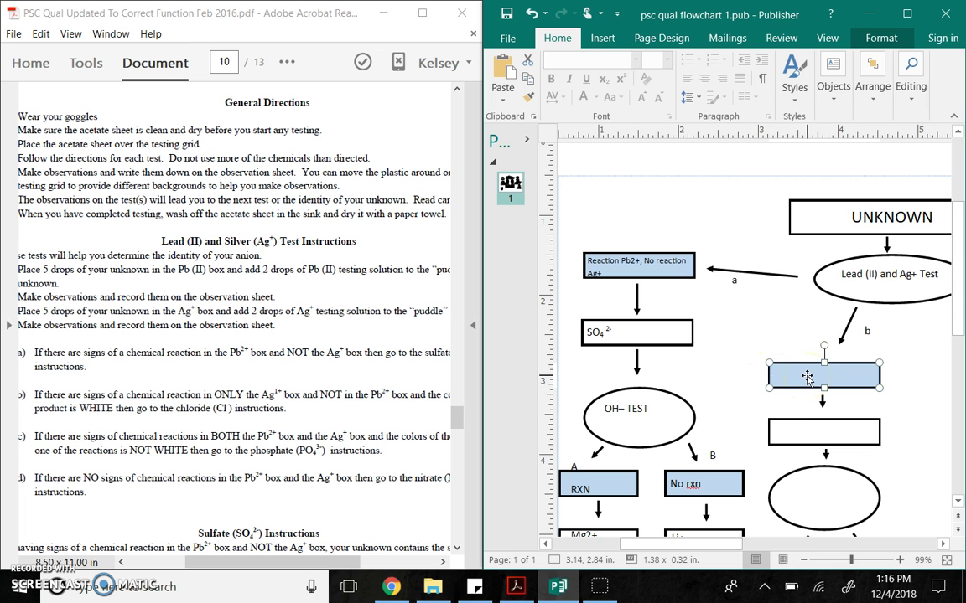
{"action": "left_click_drag", "start_coordinate": [302, 442], "coordinate": [272, 252]}
{"action": "left_click_drag", "start_coordinate": [268, 357], "coordinate": [263, 181]}
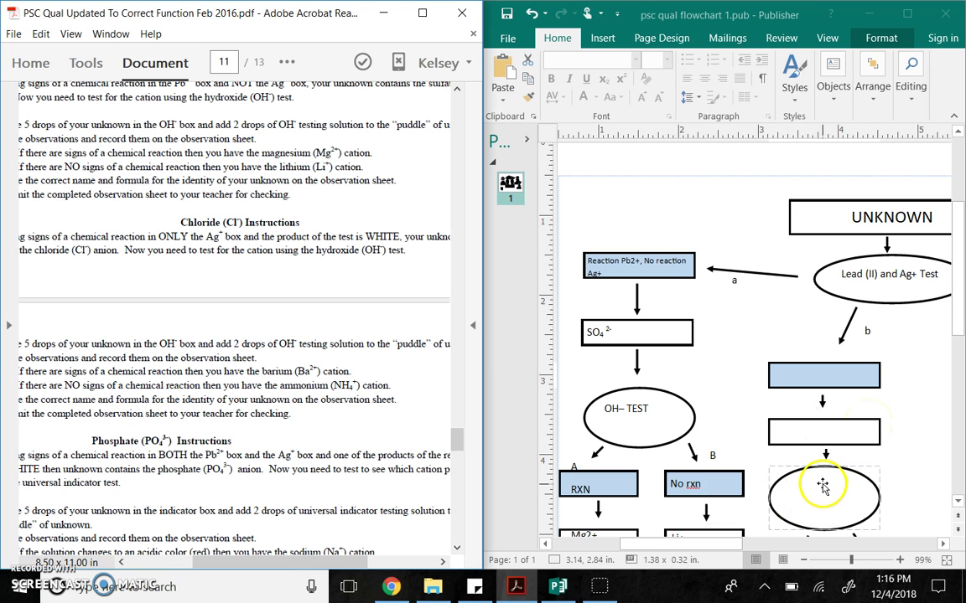
{"action": "scroll", "coordinate": [955, 394], "scroll_direction": "down", "scroll_amount": 3}
{"action": "scroll", "coordinate": [961, 388], "scroll_direction": "down", "scroll_amount": 1}
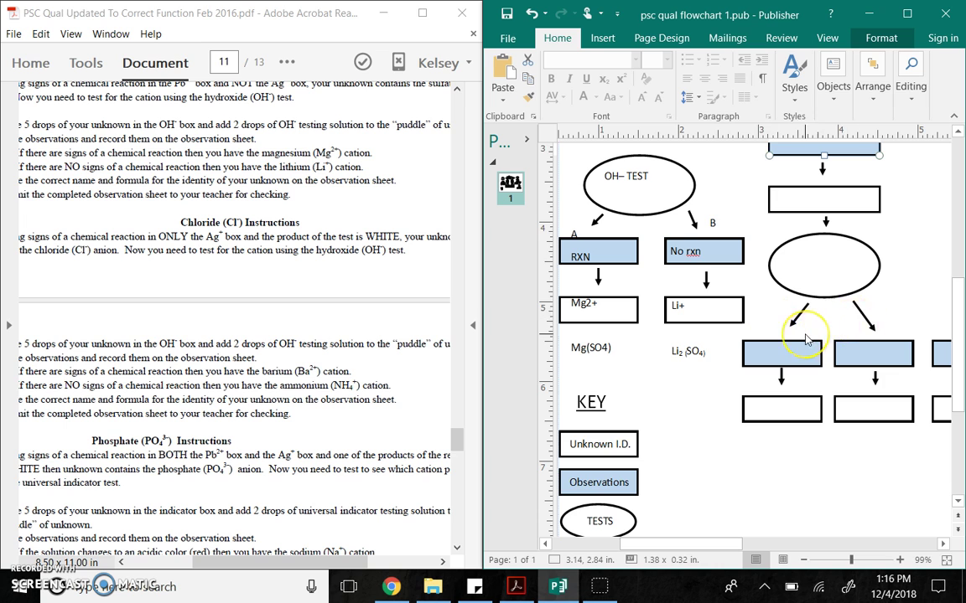
{"action": "scroll", "coordinate": [806, 338], "scroll_direction": "up", "scroll_amount": 6}
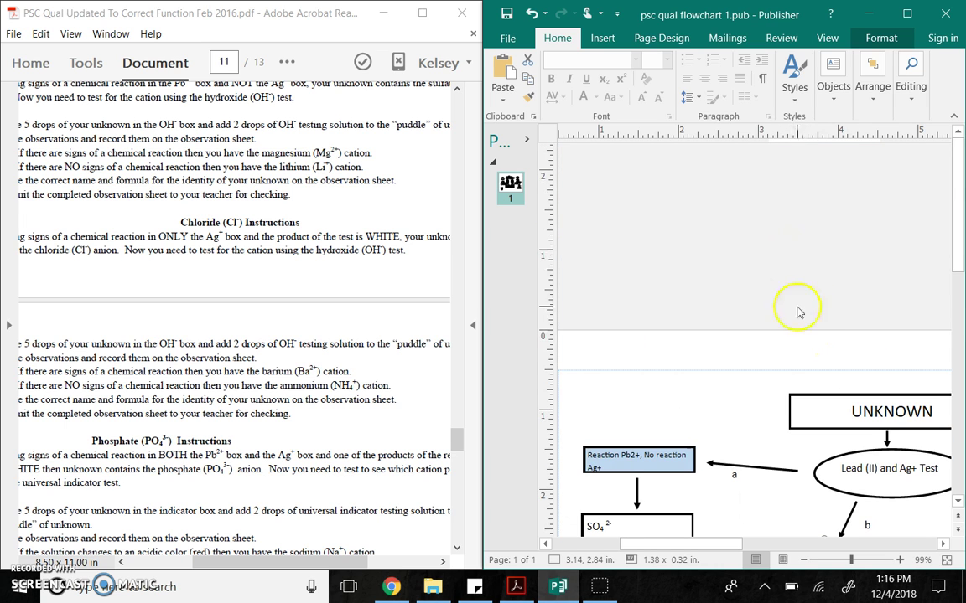
{"action": "scroll", "coordinate": [801, 356], "scroll_direction": "down", "scroll_amount": 6}
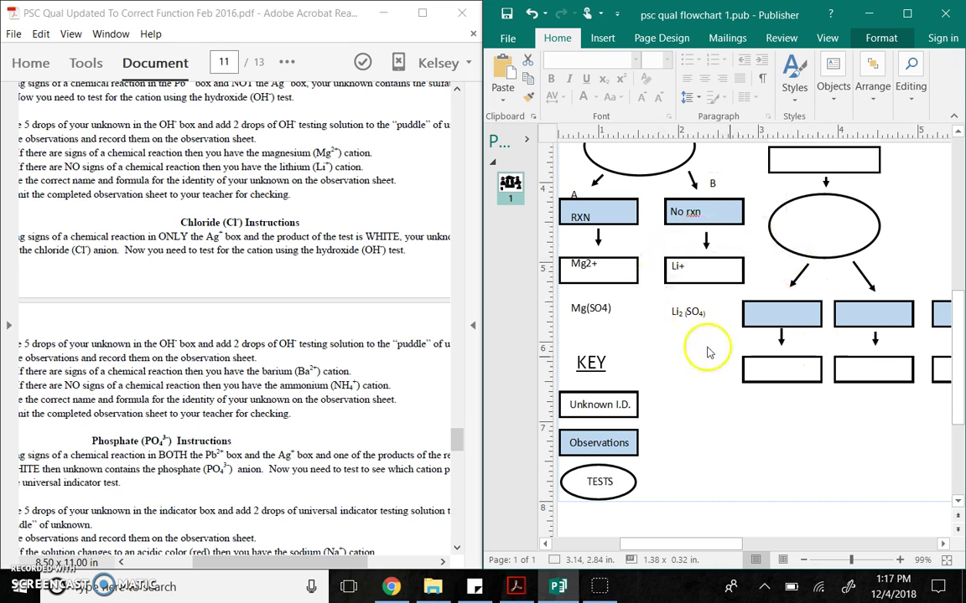
{"action": "left_click", "coordinate": [745, 375]}
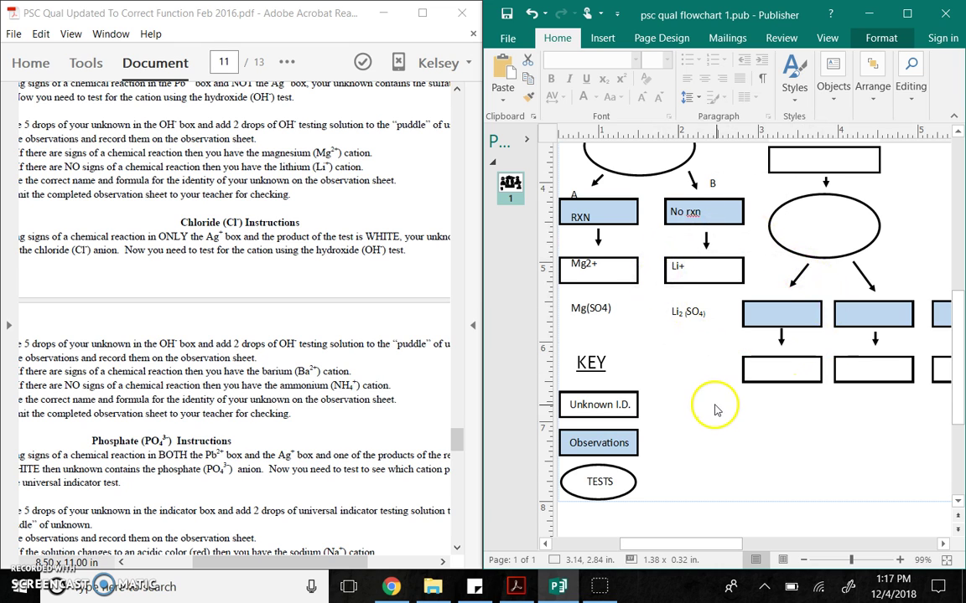
{"action": "left_click", "coordinate": [558, 443]}
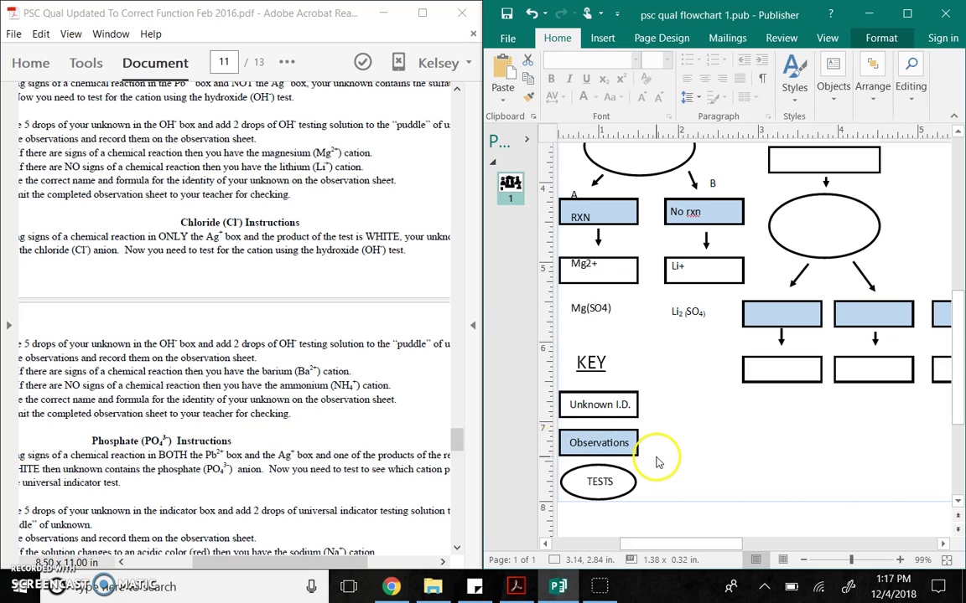
Review the booklet's testing directions, grading section, process information and opening overview of the assessment
{"action": "left_click", "coordinate": [262, 412]}
{"action": "scroll", "coordinate": [261, 412], "scroll_direction": "up", "scroll_amount": 10}
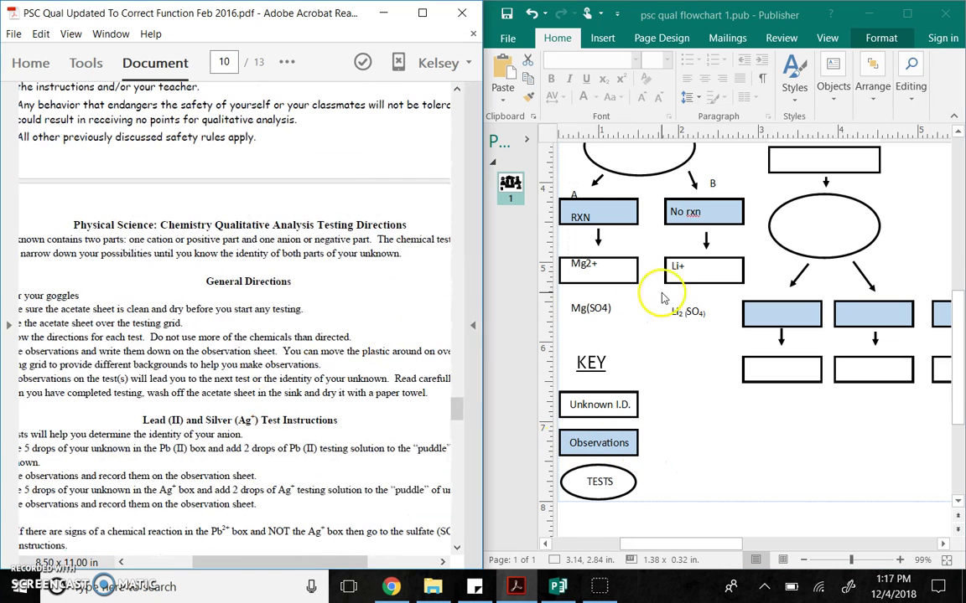
{"action": "scroll", "coordinate": [332, 345], "scroll_direction": "up", "scroll_amount": 5}
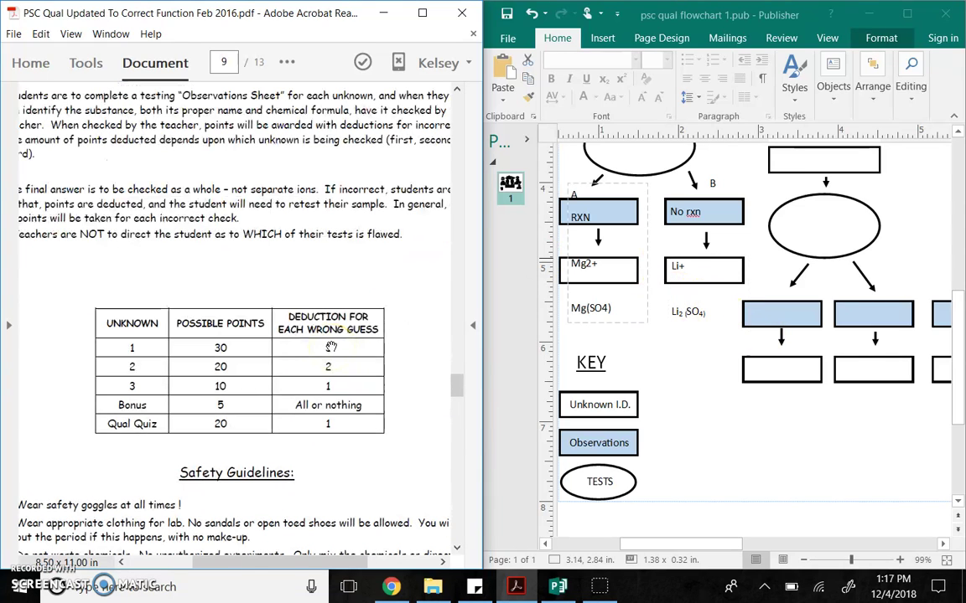
{"action": "scroll", "coordinate": [332, 346], "scroll_direction": "up", "scroll_amount": 3}
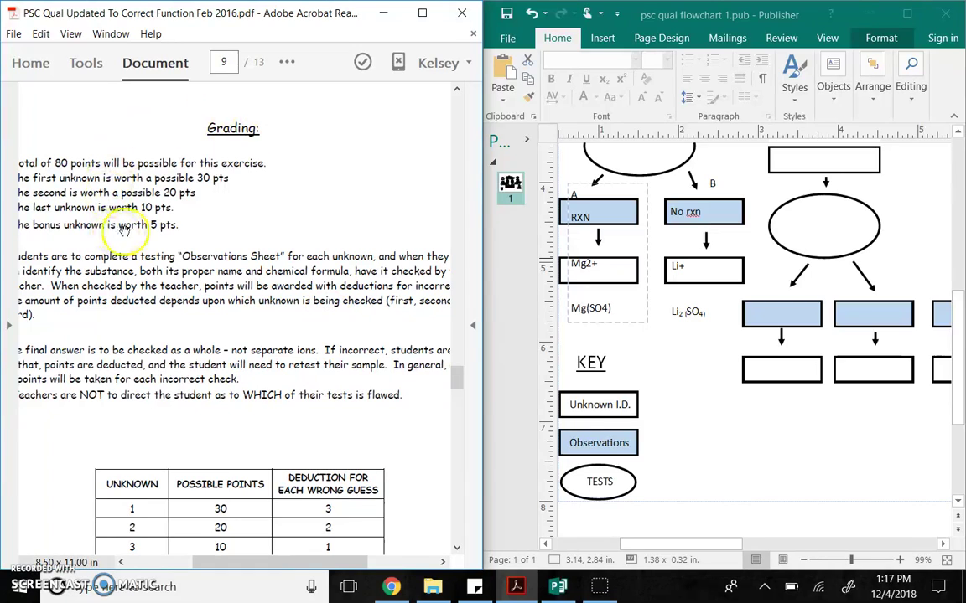
{"action": "scroll", "coordinate": [232, 243], "scroll_direction": "up", "scroll_amount": 5}
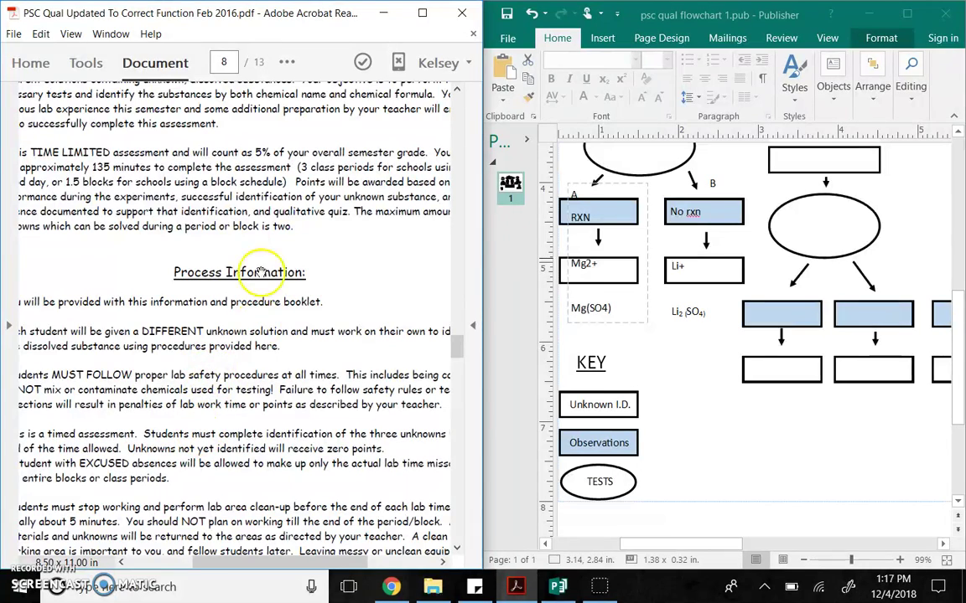
{"action": "scroll", "coordinate": [252, 285], "scroll_direction": "up", "scroll_amount": 3}
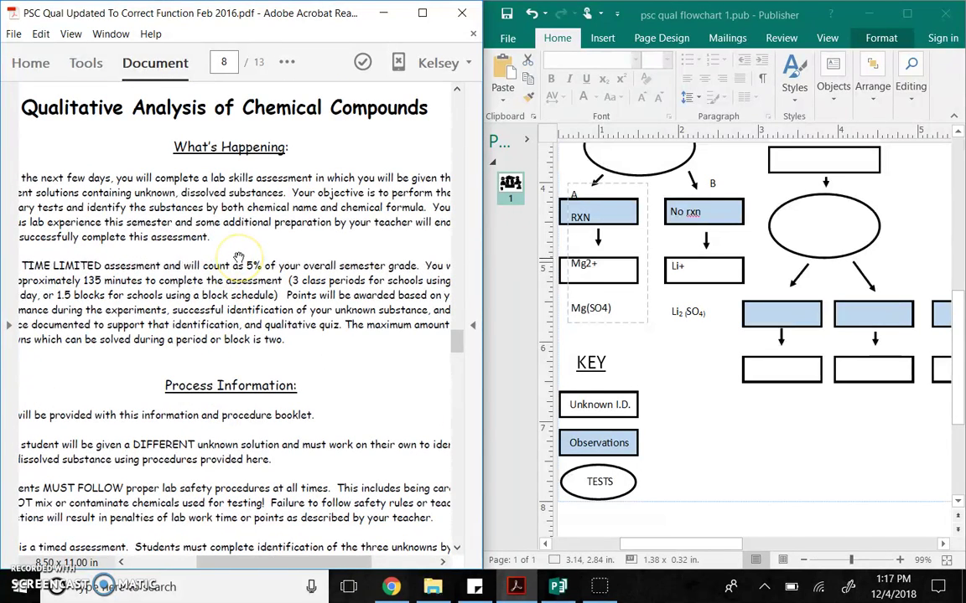